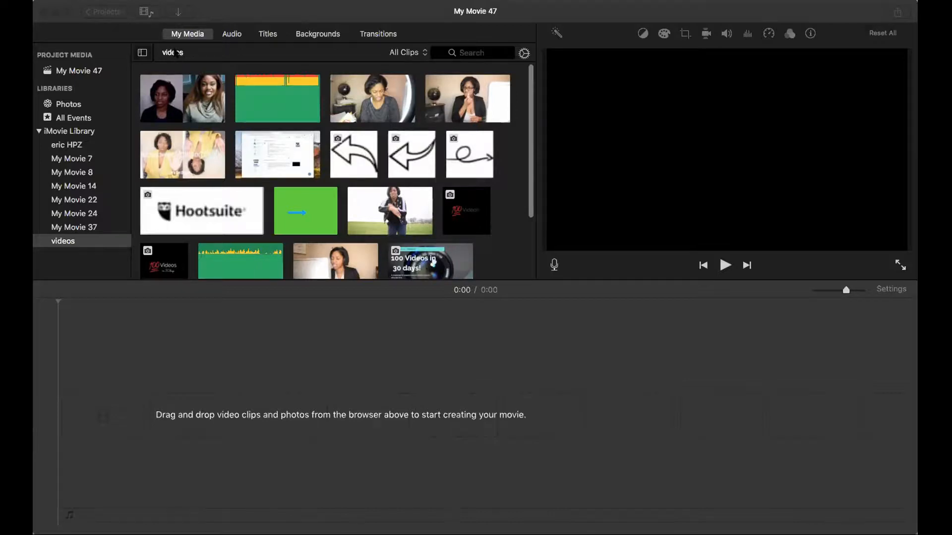
left_click(179, 16)
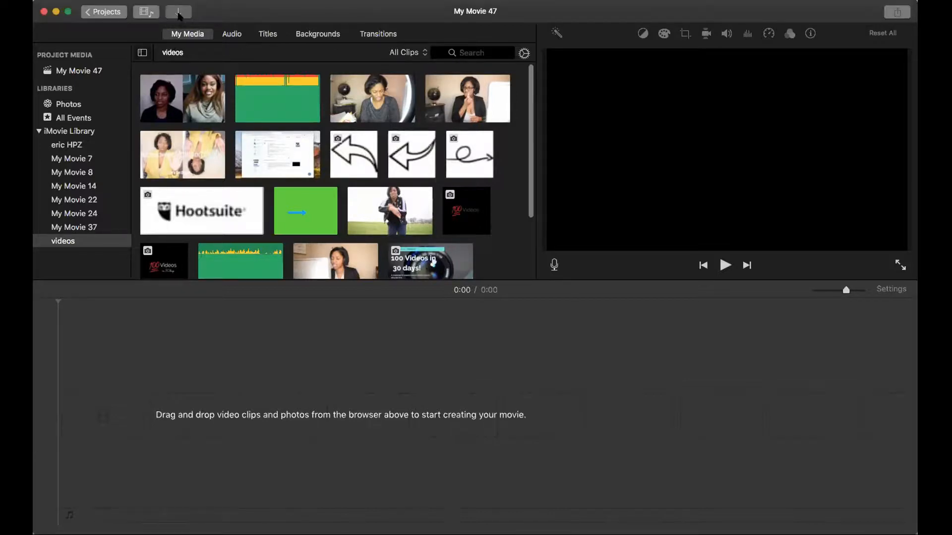
left_click(179, 15)
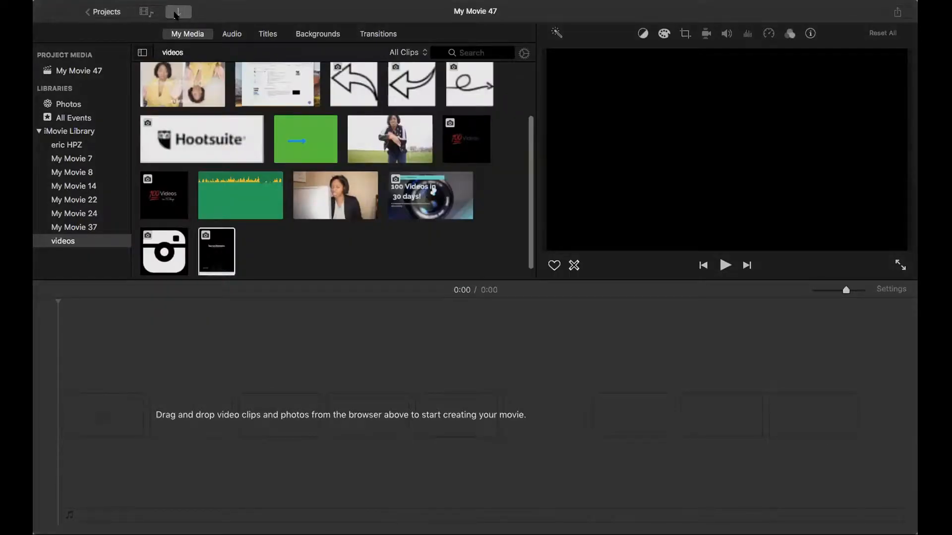
left_click(176, 14)
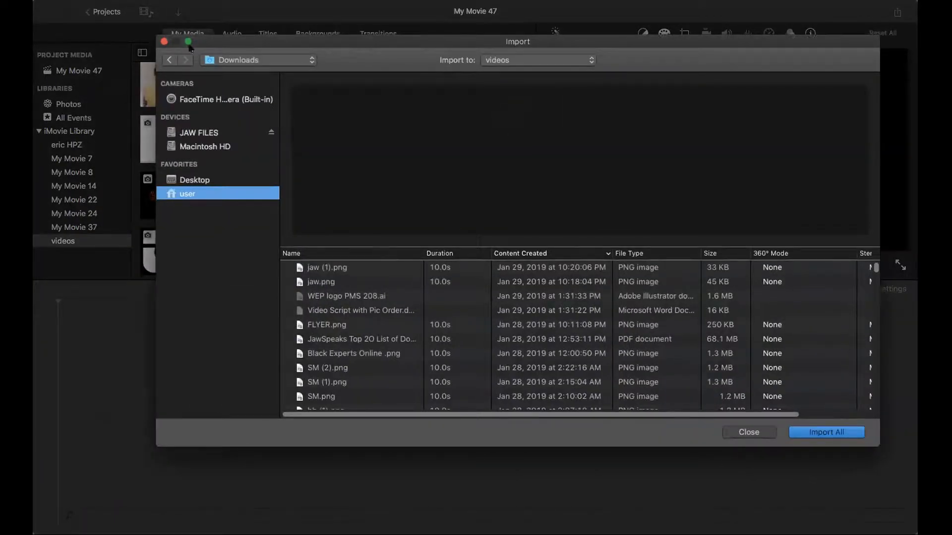
left_click(165, 44)
left_click(104, 11)
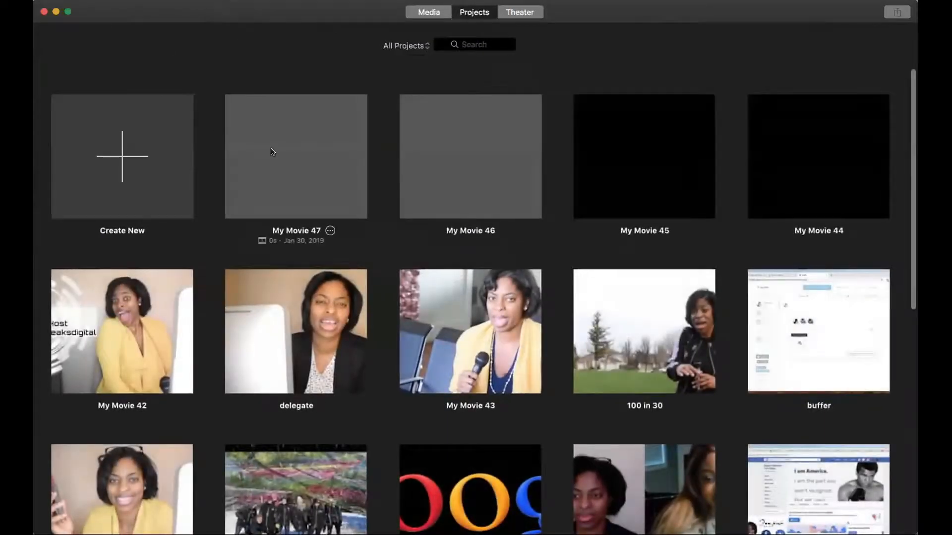
left_click(270, 150)
double_click(269, 150)
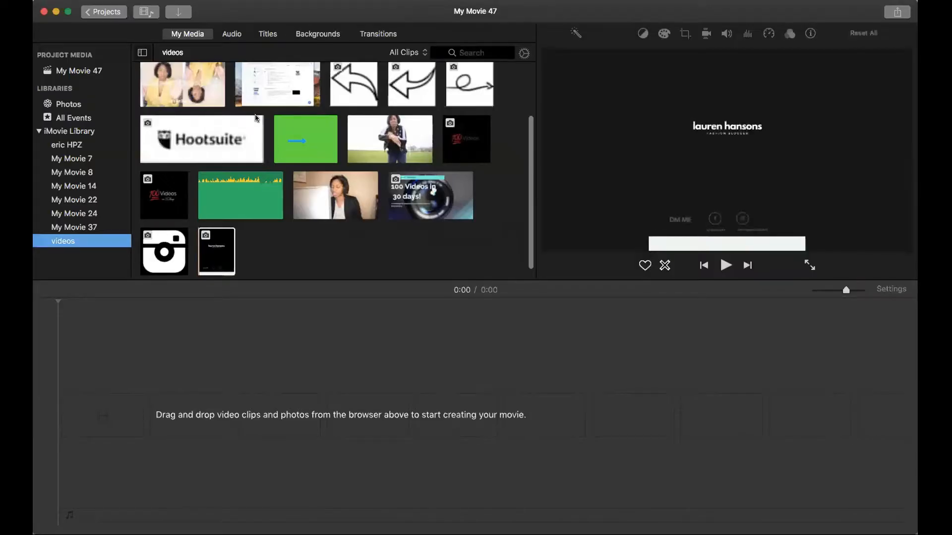
Step: Import jaw.png from the Downloads folder into the videos event
left_click(179, 12)
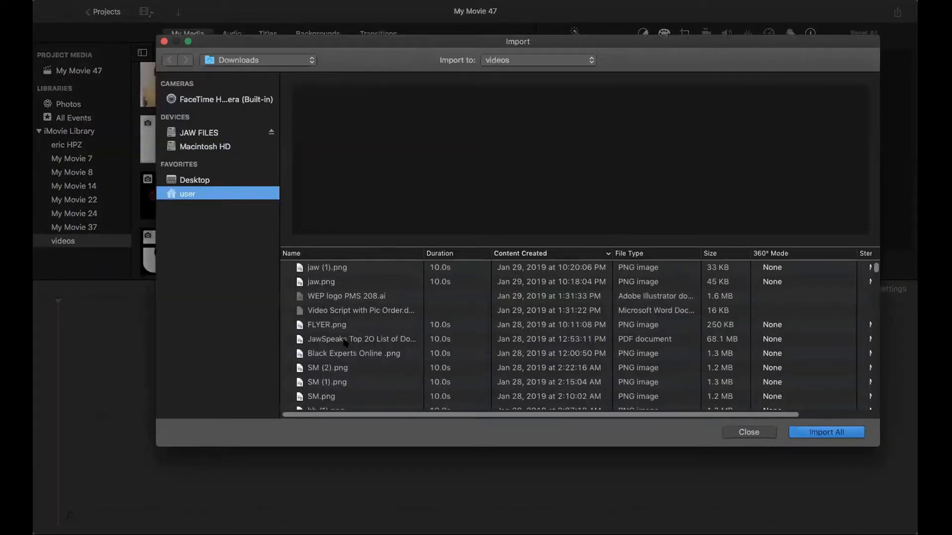
scroll(345, 342, "down", 10)
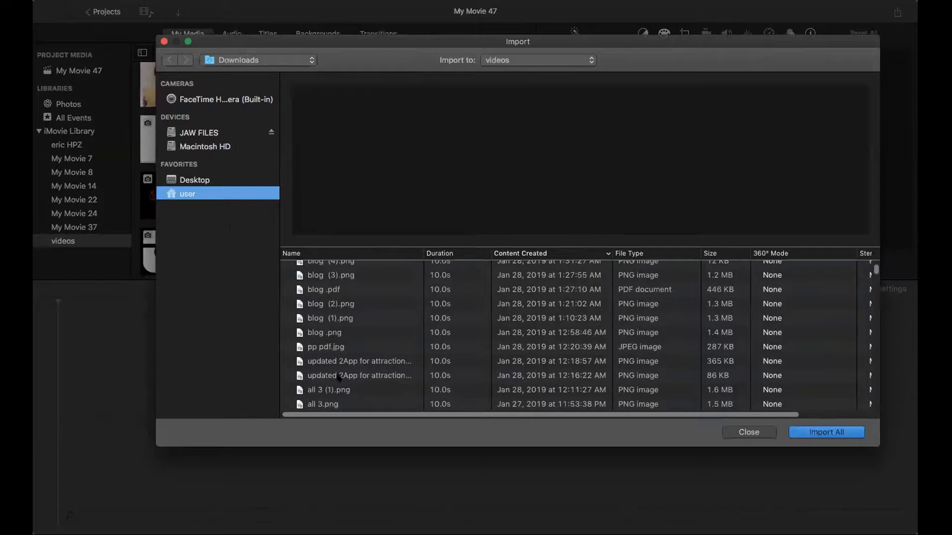
scroll(327, 314, "up", 10)
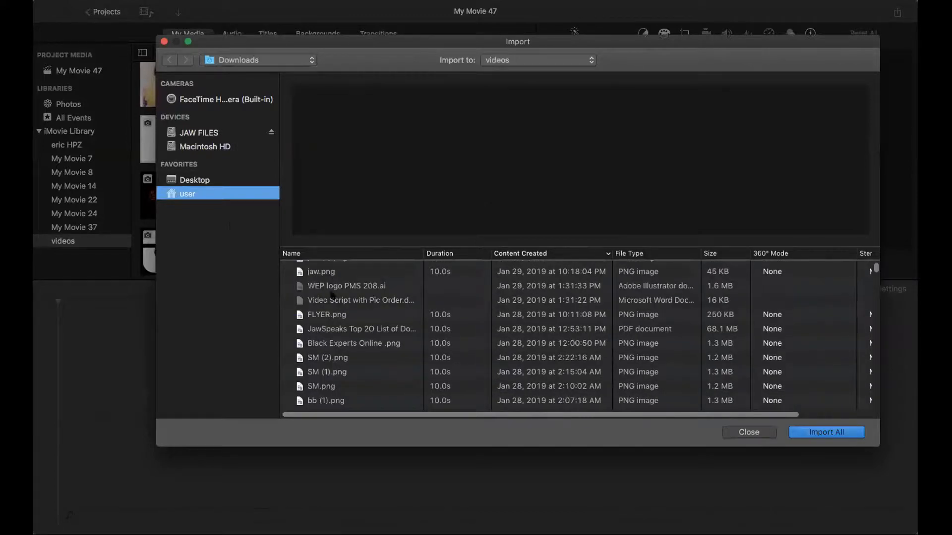
left_click(331, 274)
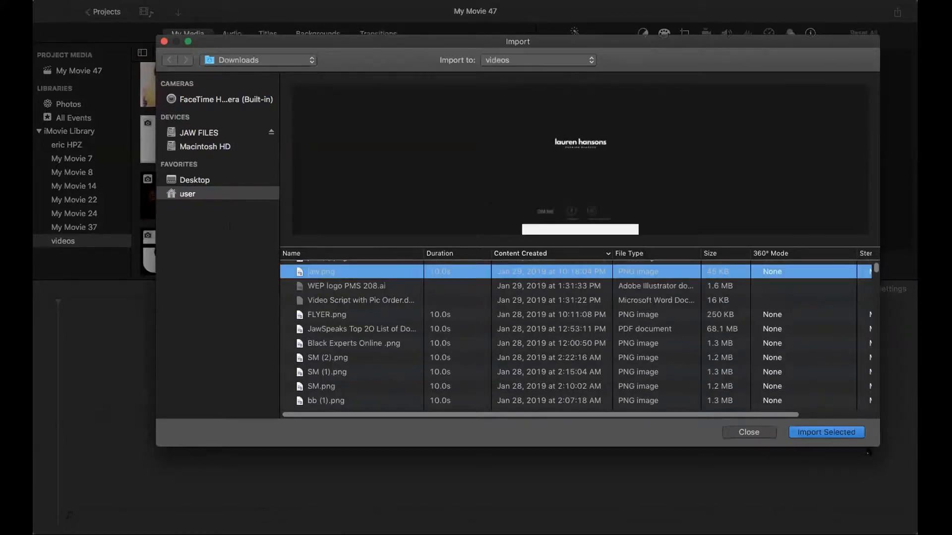
left_click(842, 432)
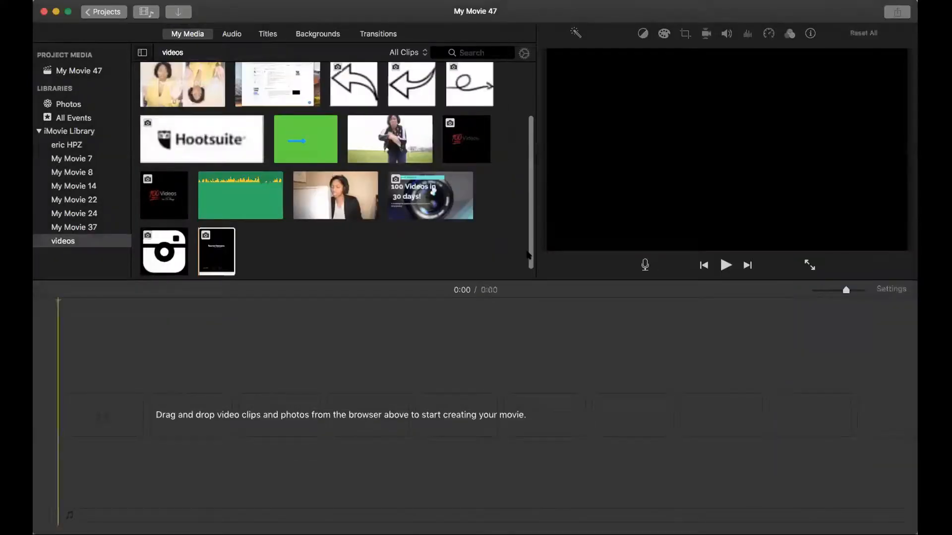
Step: Add the two-person interview video from the videos event to the empty timeline
scroll(234, 185, "up", 3)
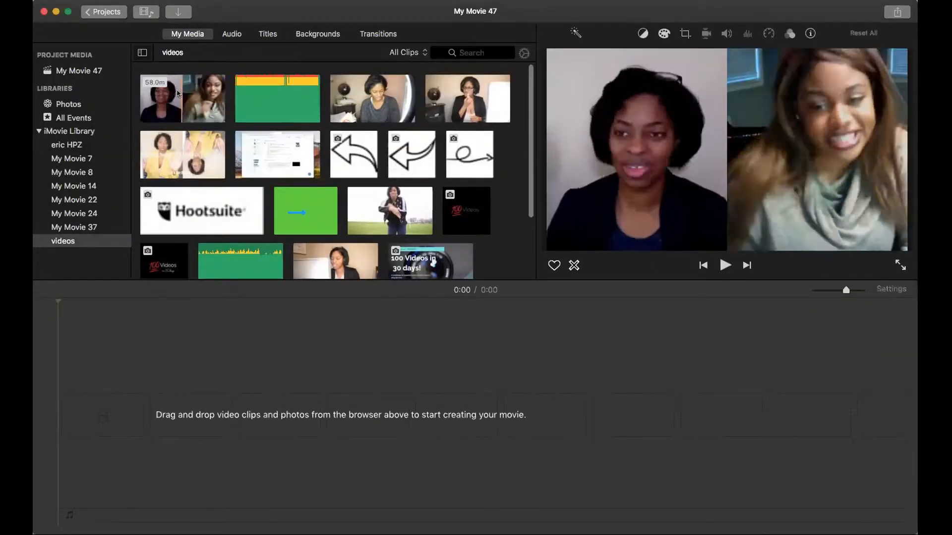
left_click_drag(178, 91, 89, 395)
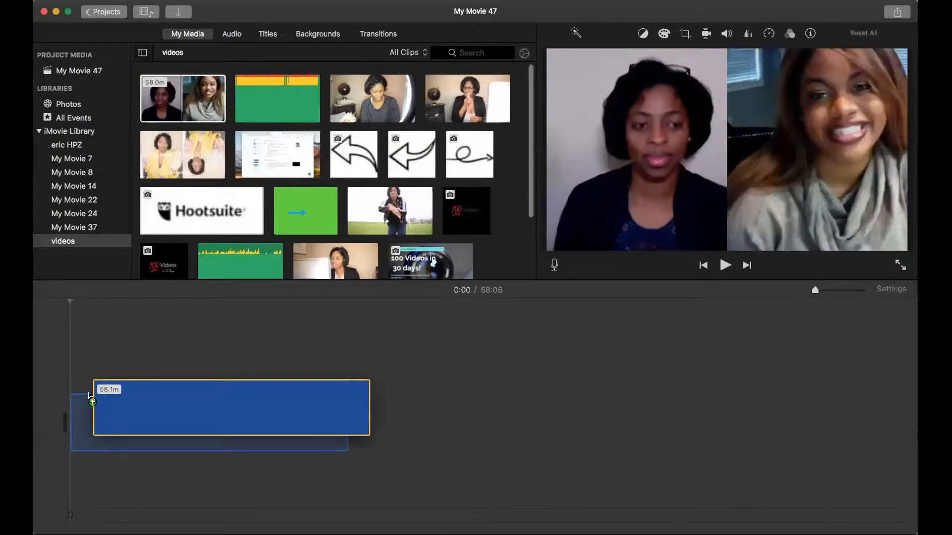
left_click_drag(63, 340, 62, 338)
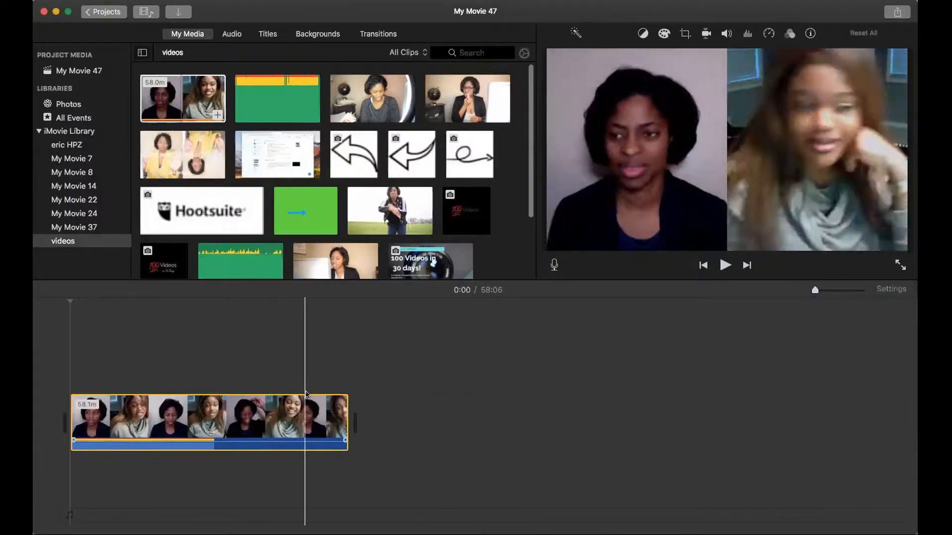
left_click(408, 383)
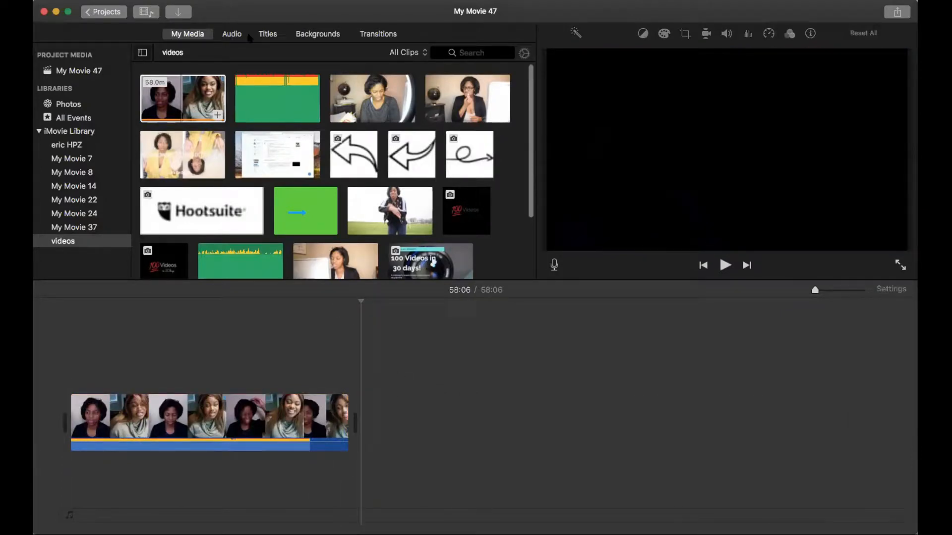
Step: Browse the audio library and the media events for audio clips, ending in the My Movie 22 event
left_click(231, 35)
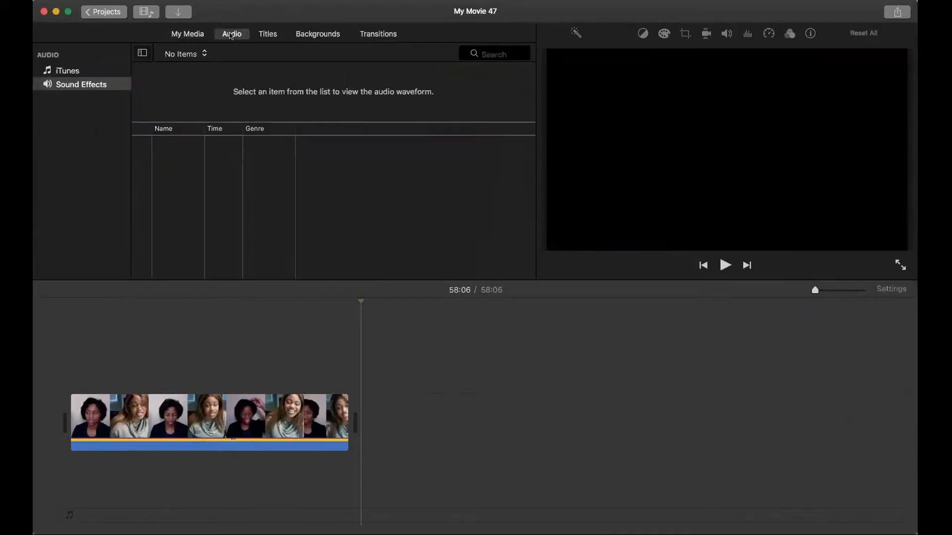
left_click(197, 34)
scroll(259, 137, "down", 3)
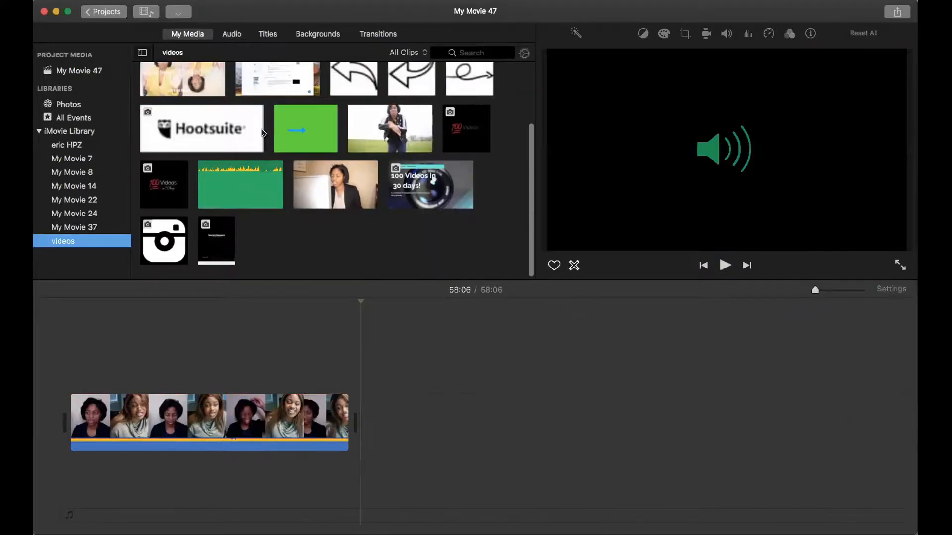
left_click(80, 159)
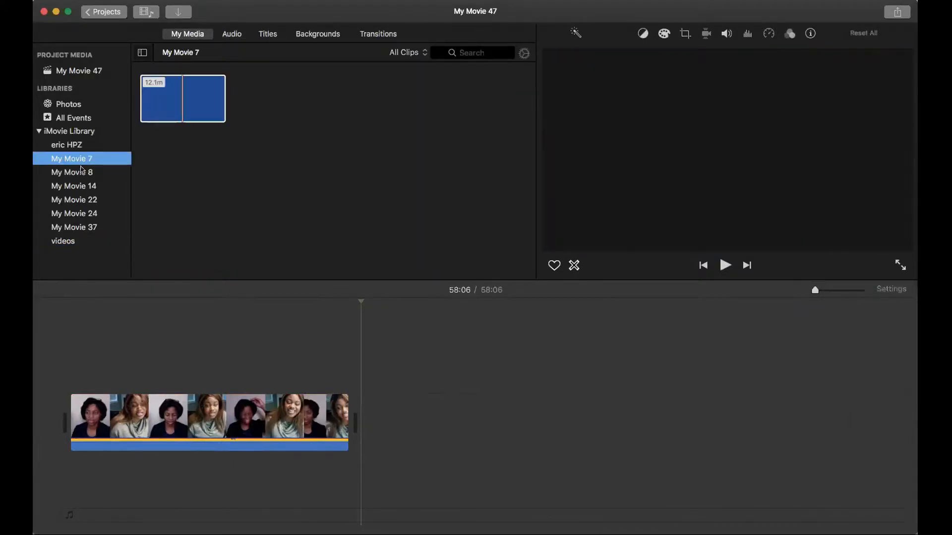
left_click(82, 171)
left_click(81, 186)
left_click(83, 199)
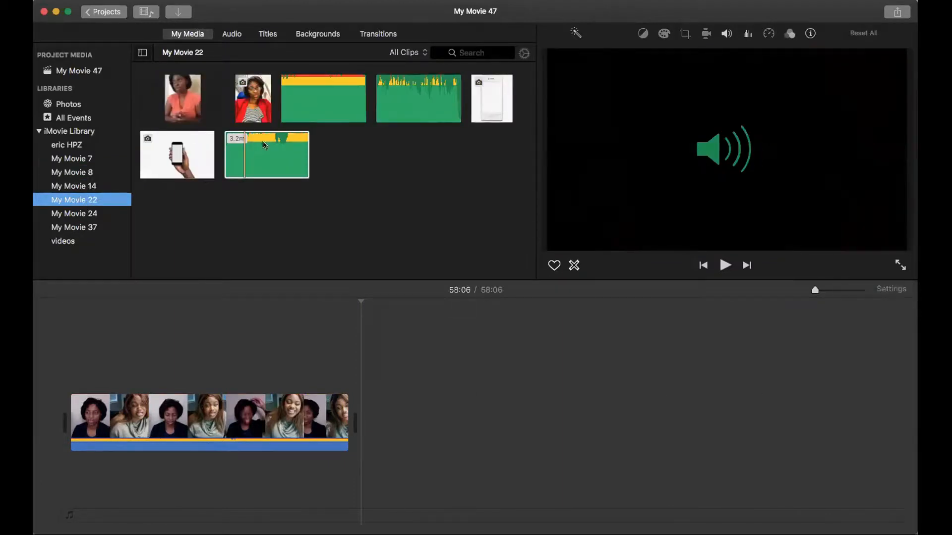
Step: Preview the audio clips in My Movie 22 and attach the 1.6-minute podcast audio beneath the start of the interview video
left_click(263, 140)
left_click(324, 104)
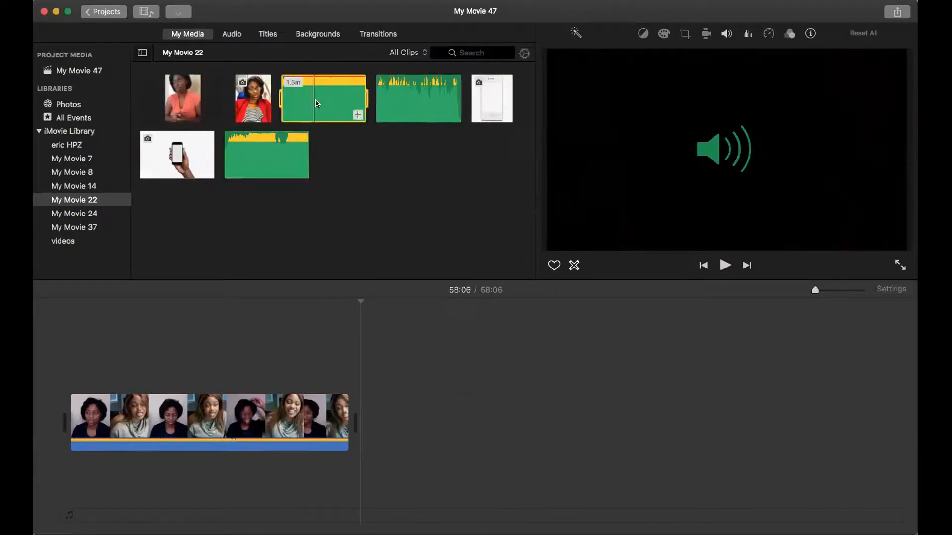
left_click(408, 104)
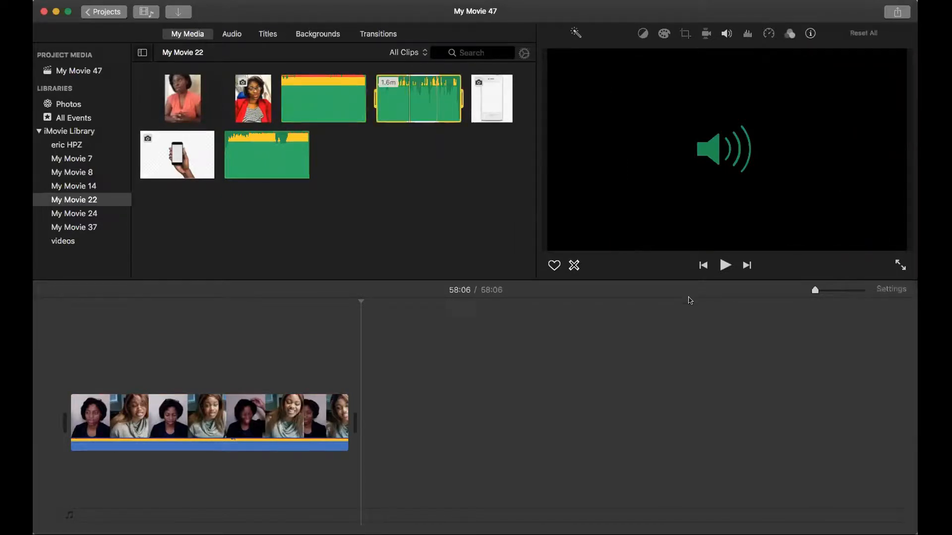
left_click(725, 265)
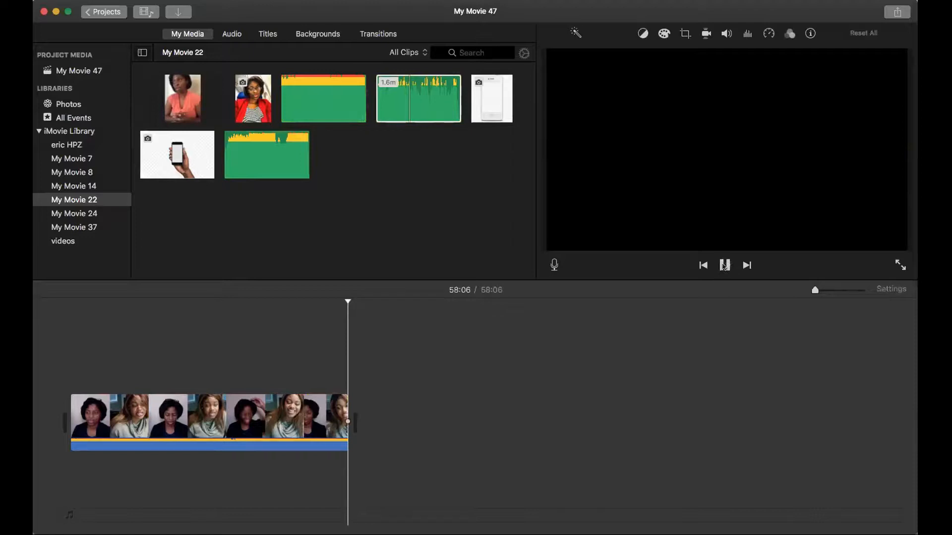
left_click_drag(407, 122, 42, 438)
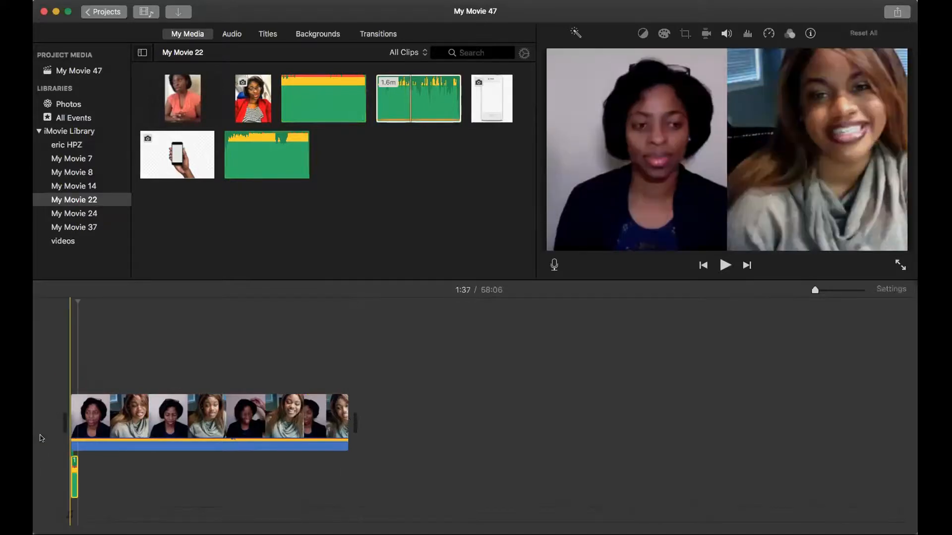
left_click(78, 462)
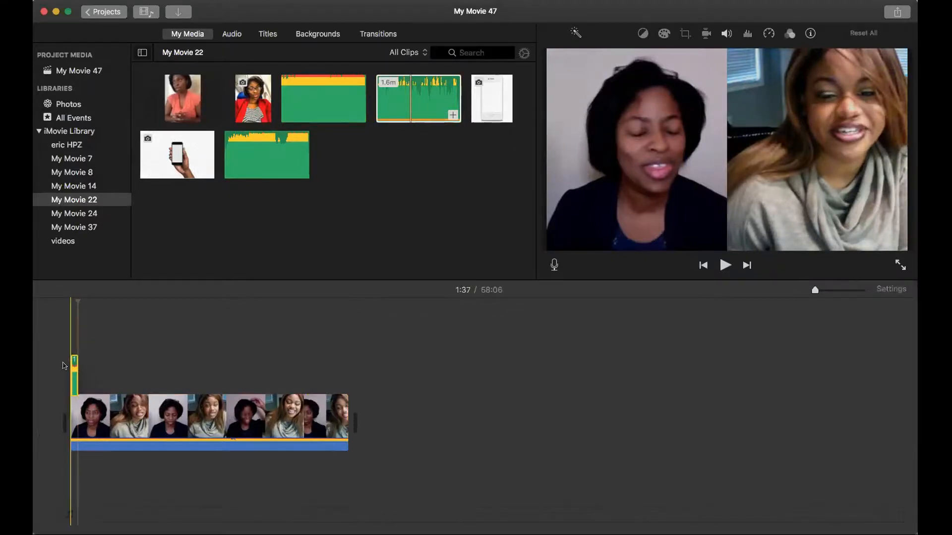
left_click_drag(73, 459, 42, 391)
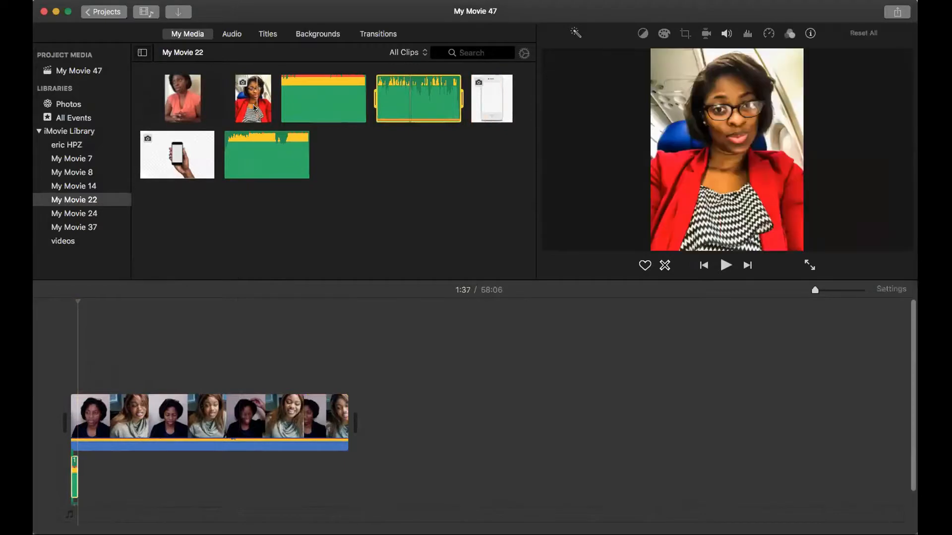
Step: Insert the red-jacket photo before the interview video with the podcast audio beneath it, and lengthen the photo to cover most of that audio
left_click_drag(256, 103, 73, 416)
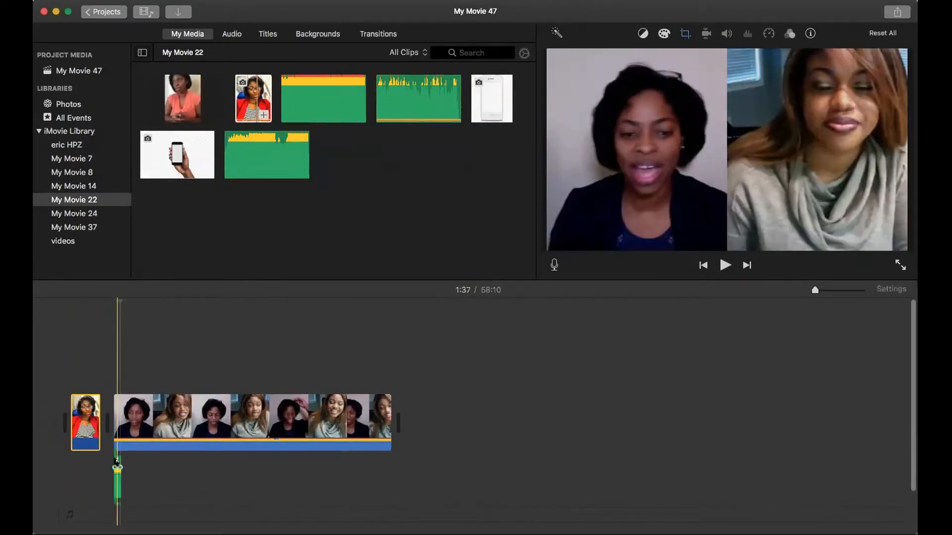
left_click_drag(118, 464, 61, 466)
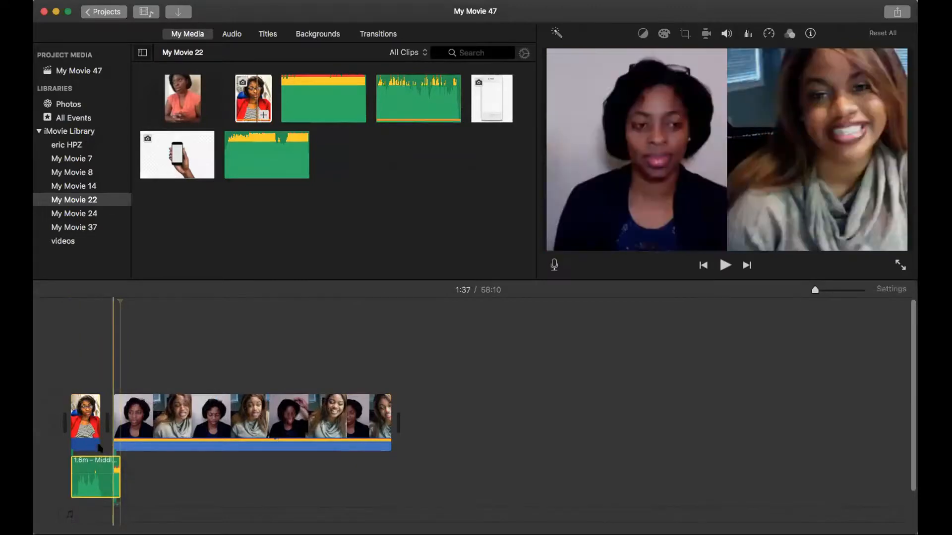
left_click_drag(94, 441, 645, 420)
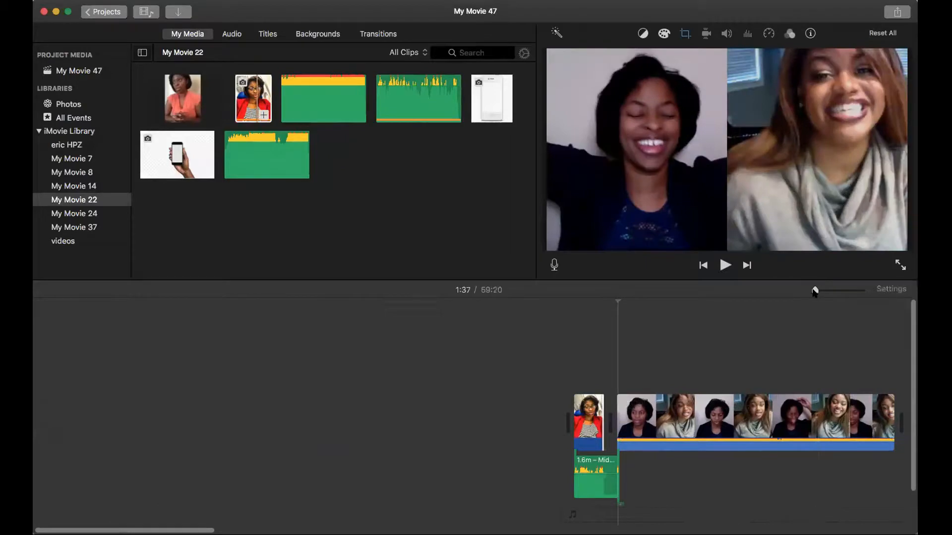
Step: Delete the extra copy of the audio clip attached beneath the interview video
mouse_move(209, 530)
left_mouse_down()
mouse_move(256, 530)
mouse_move(205, 530)
left_mouse_up()
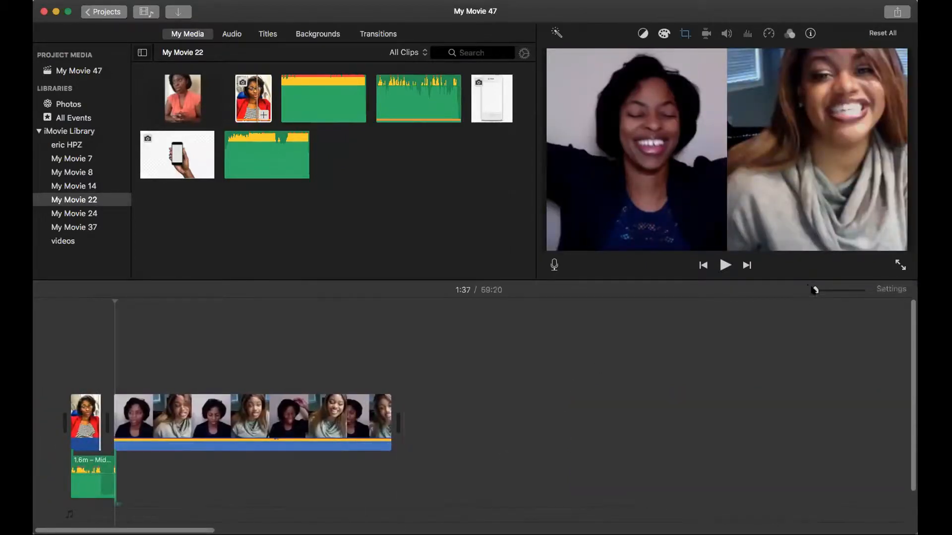
left_click_drag(815, 290, 822, 290)
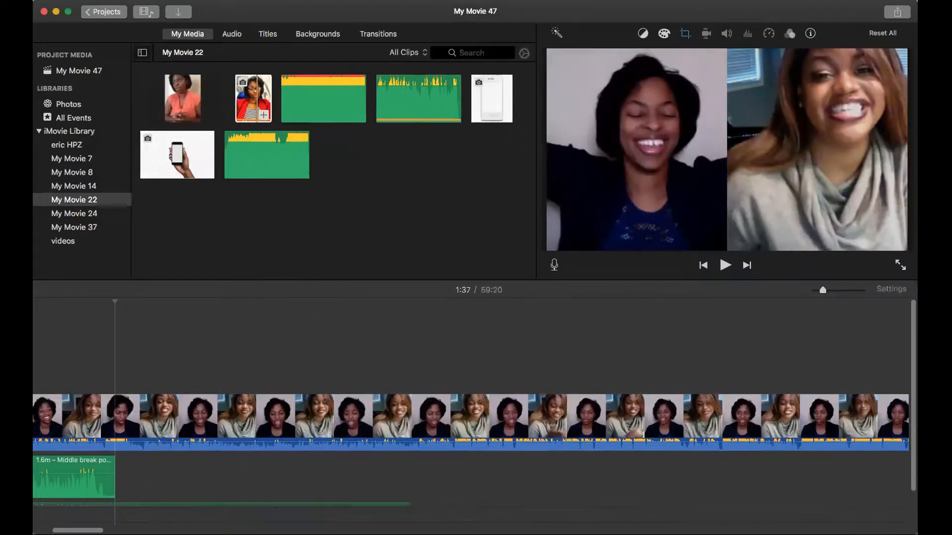
scroll(337, 467, "left", 6)
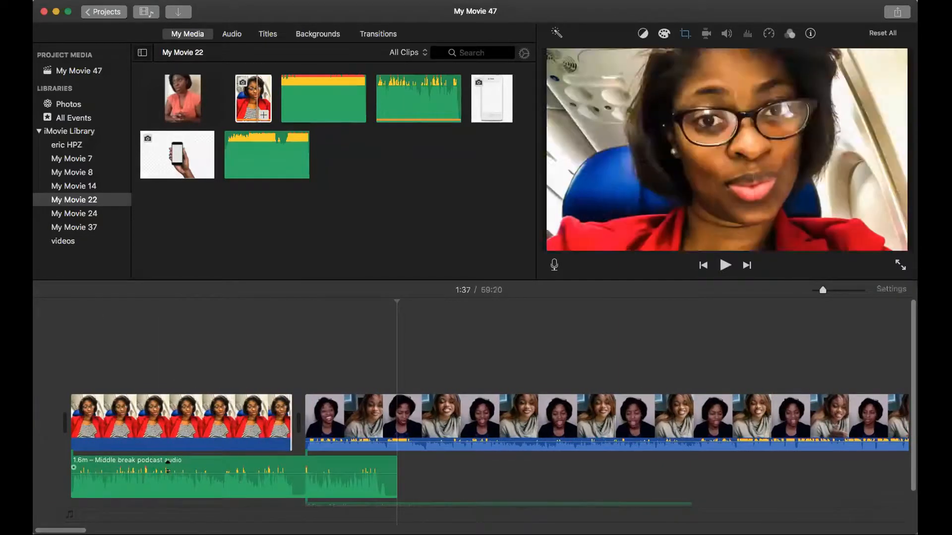
left_click(424, 505)
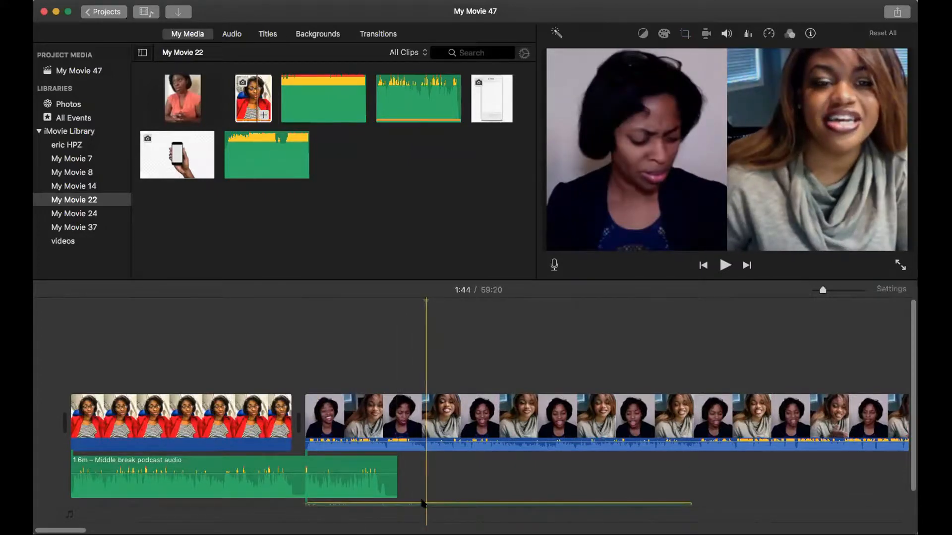
right_click(422, 503)
left_click(448, 417)
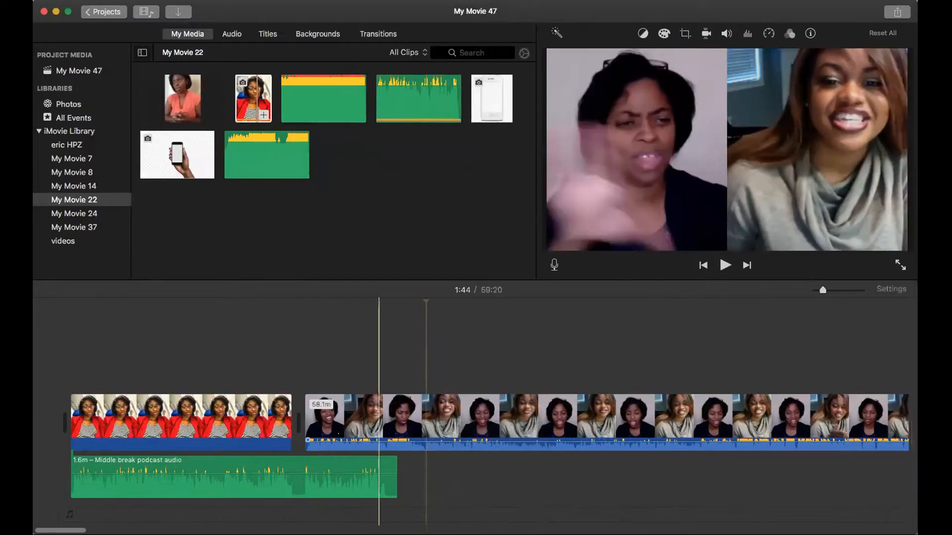
Step: Extend the photo to the end of the podcast audio and play the movie briefly from the start
left_click_drag(292, 422, 362, 423)
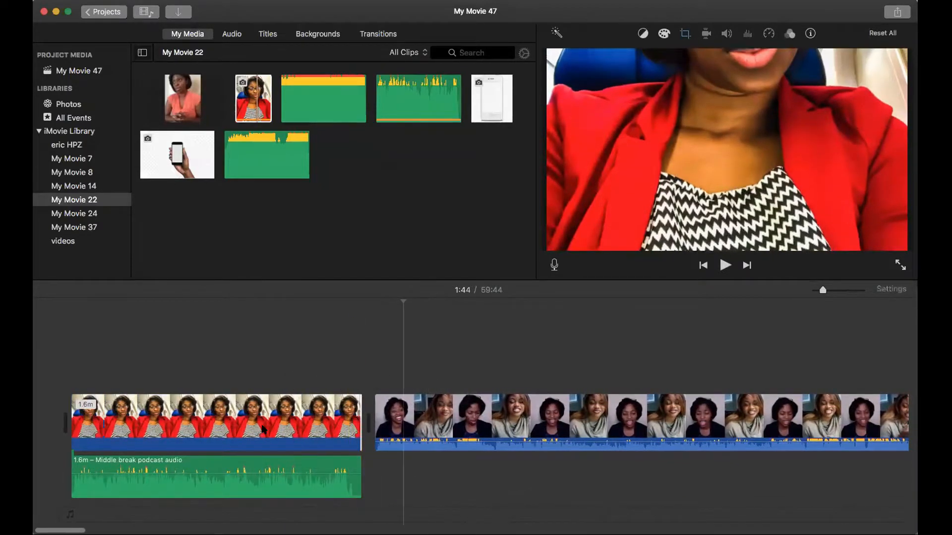
left_click(40, 369)
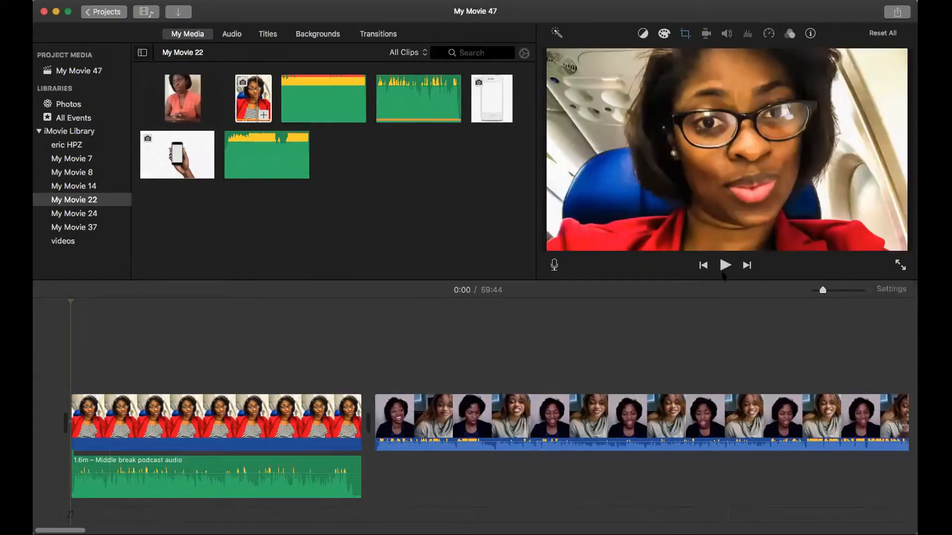
left_click(724, 264)
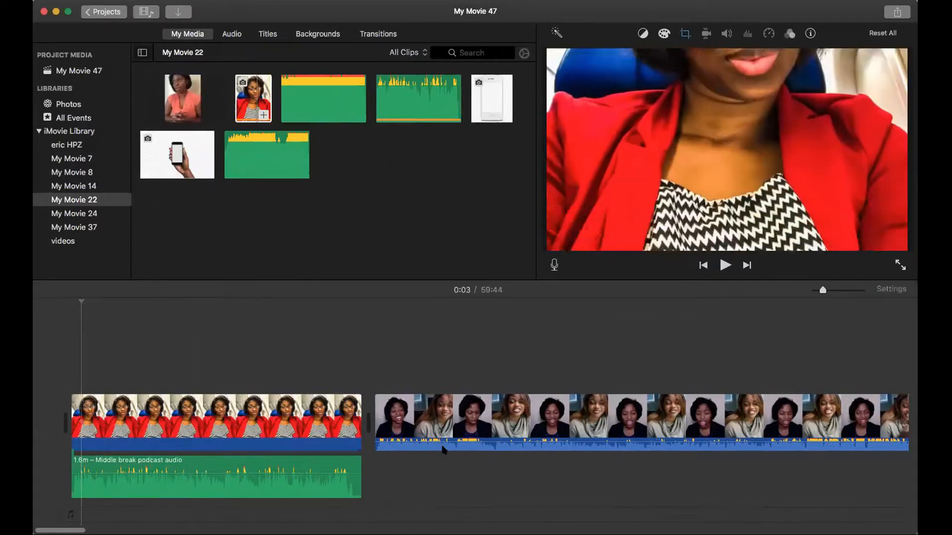
left_click(374, 462)
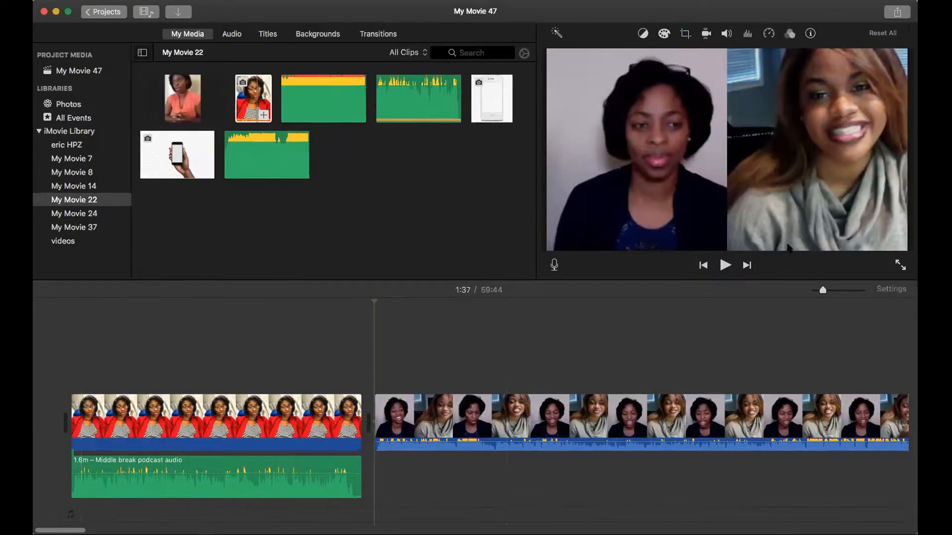
Step: Preview the start of the interview video and attach the 1.5-minute Bravado audio from My Movie 22 beneath it
left_click(723, 266)
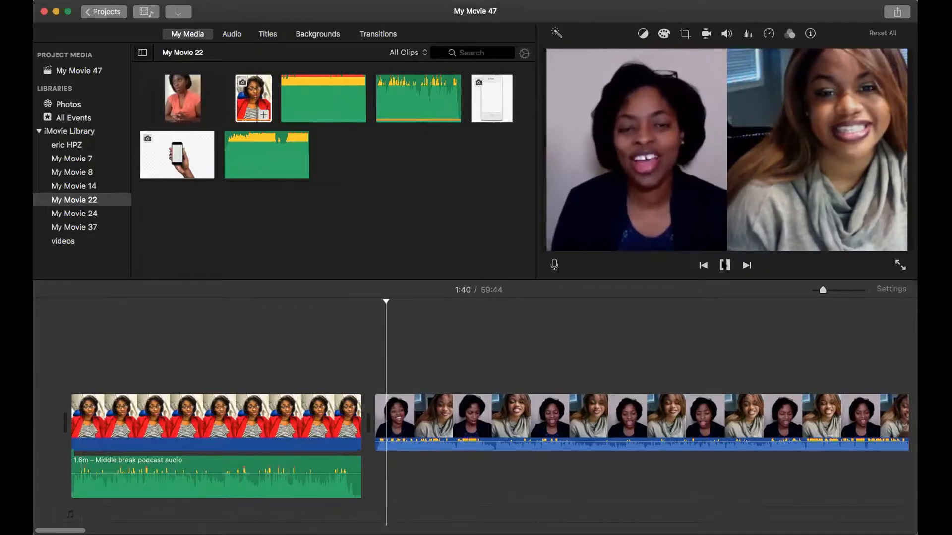
left_click(724, 265)
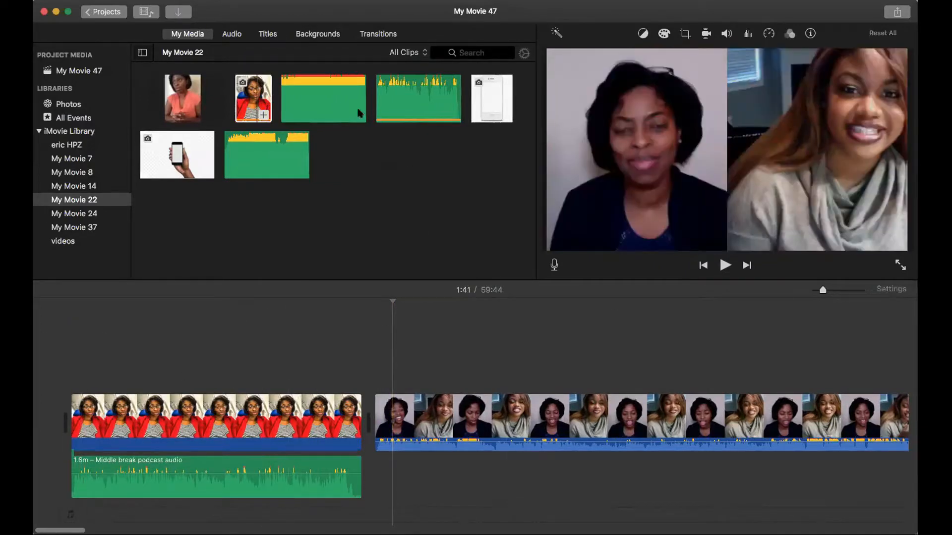
left_click(344, 102)
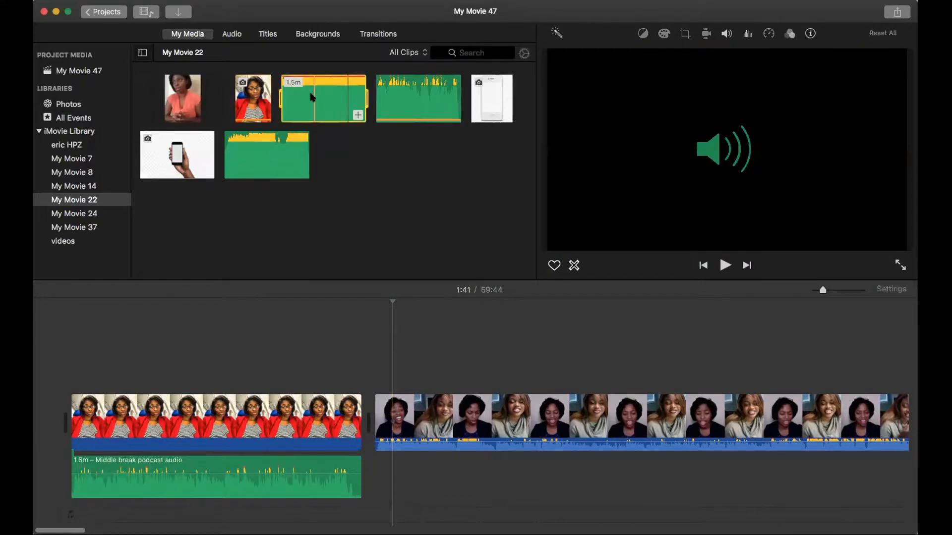
left_click_drag(312, 96, 369, 494)
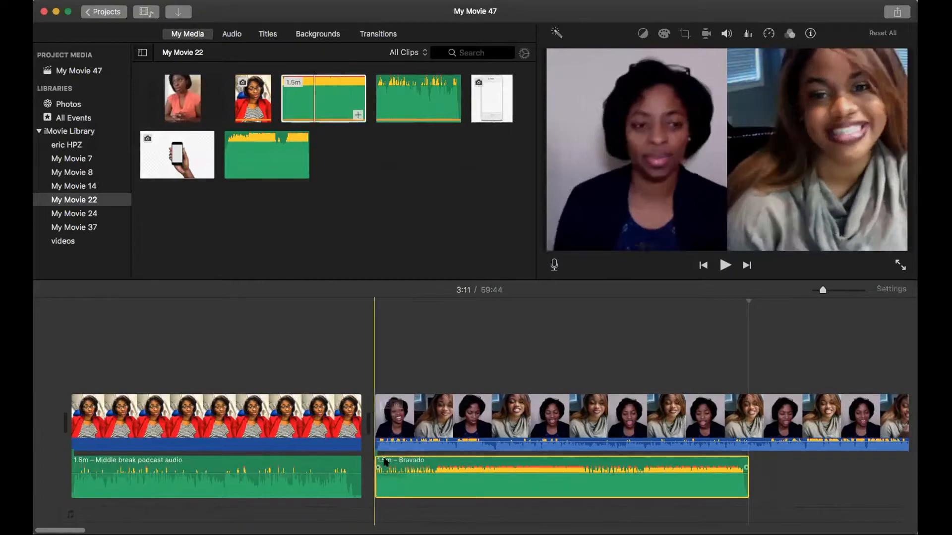
Step: Lower the volume of the Bravado audio well below the interview's sound and play the section to check the mix
left_click(370, 355)
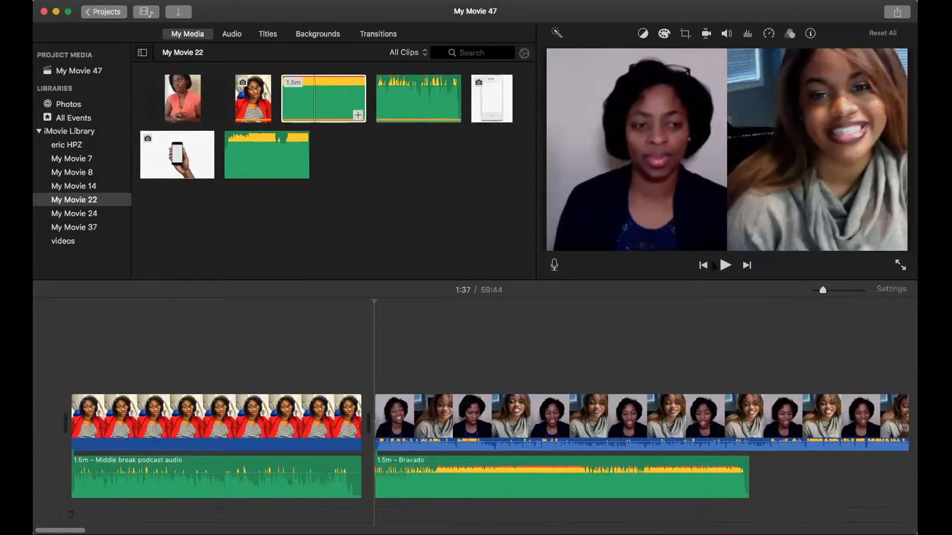
left_click(725, 265)
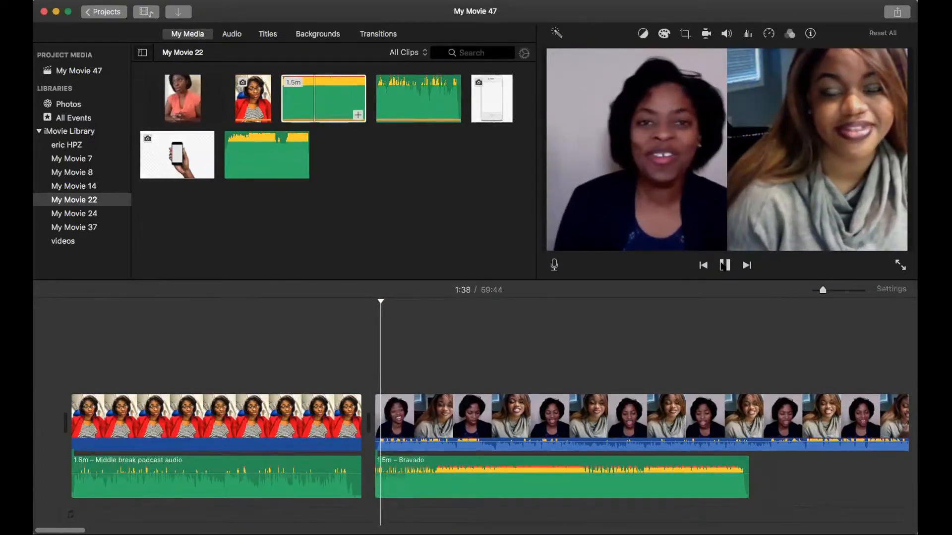
left_click(725, 265)
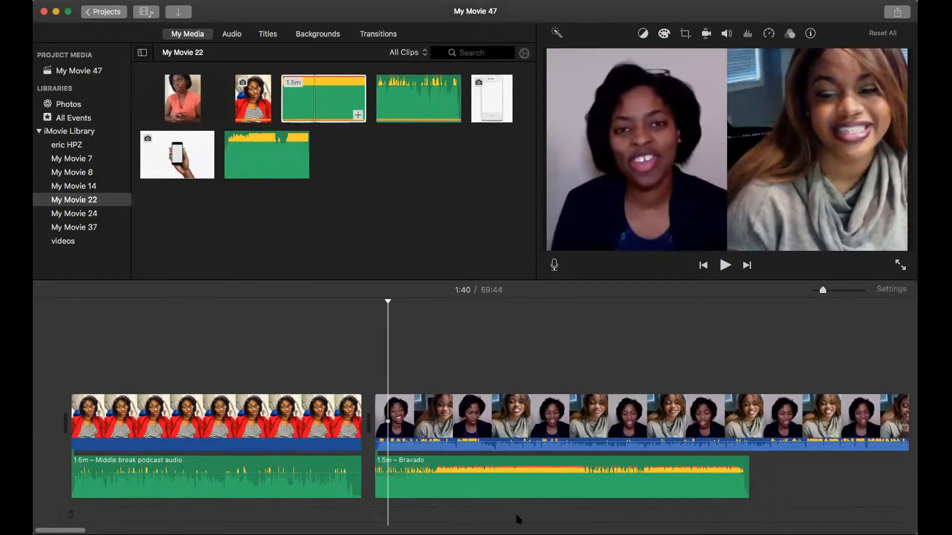
left_click_drag(524, 471, 528, 485)
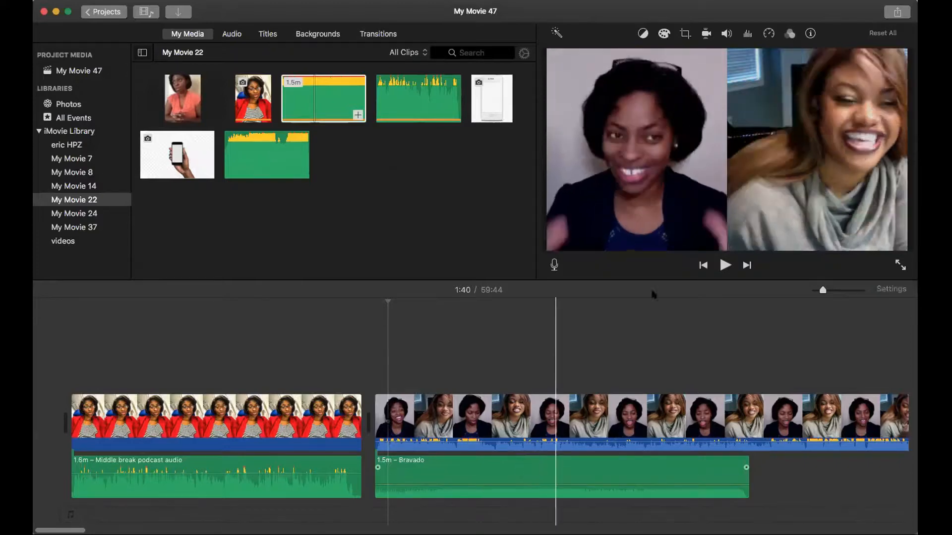
left_click(721, 262)
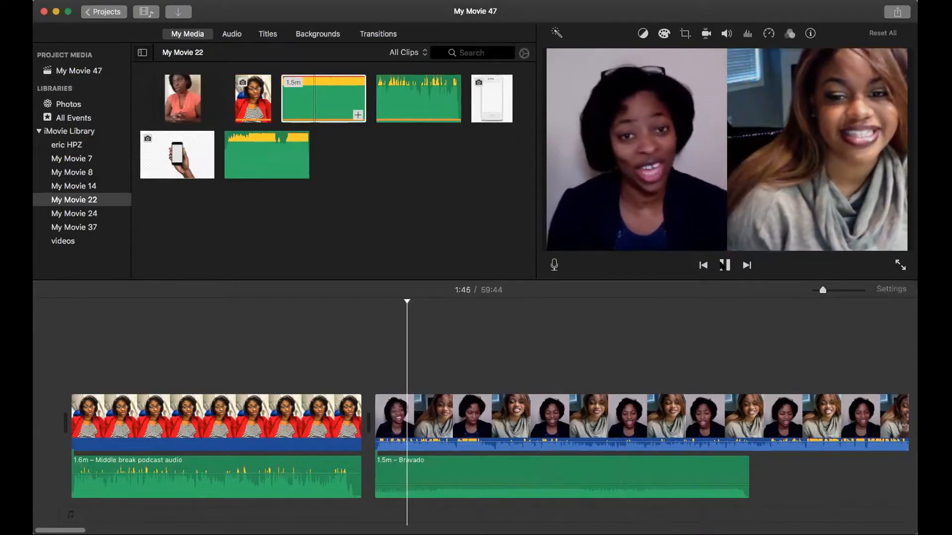
left_click(721, 265)
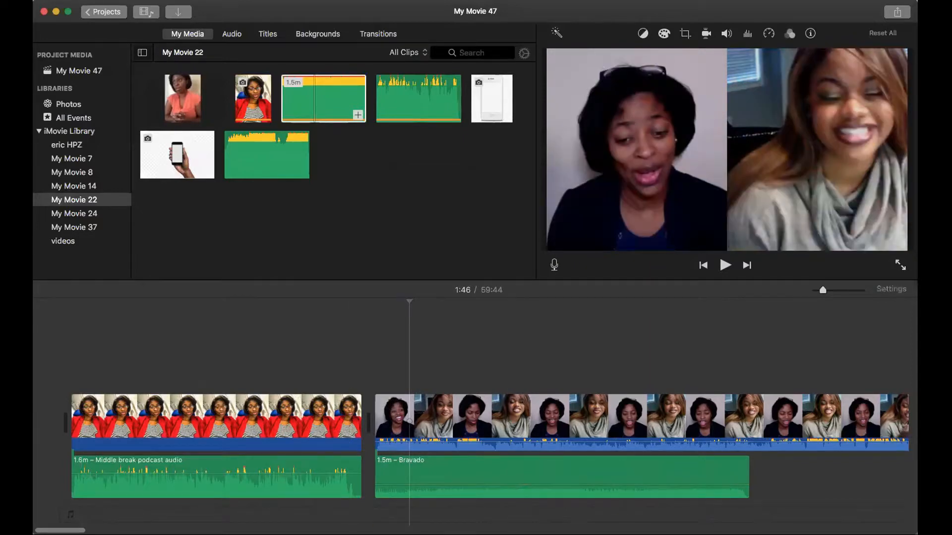
Step: Split the interview clip at 3:56 and again at about 3:57 to isolate a 0.5-second segment
scroll(142, 521, "right", 5)
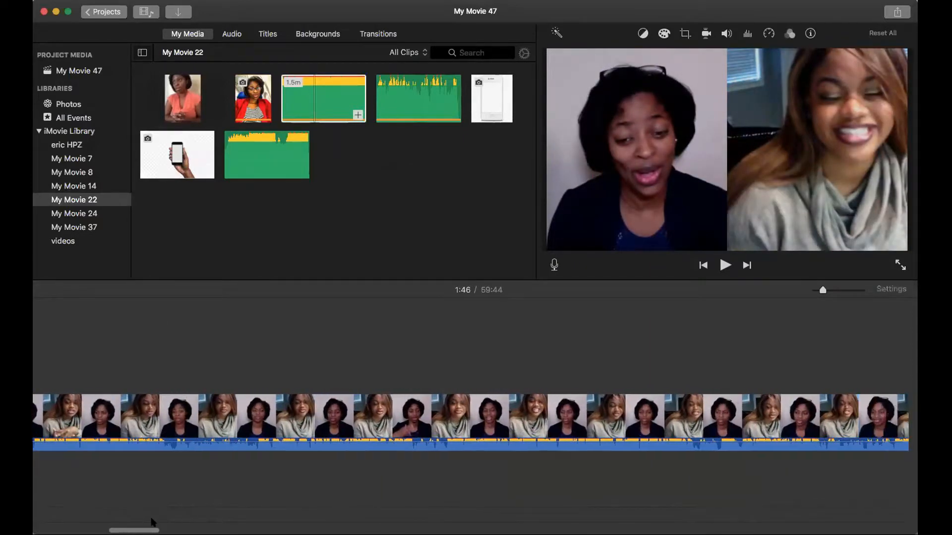
scroll(153, 521, "right", 5)
scroll(318, 522, "right", 5)
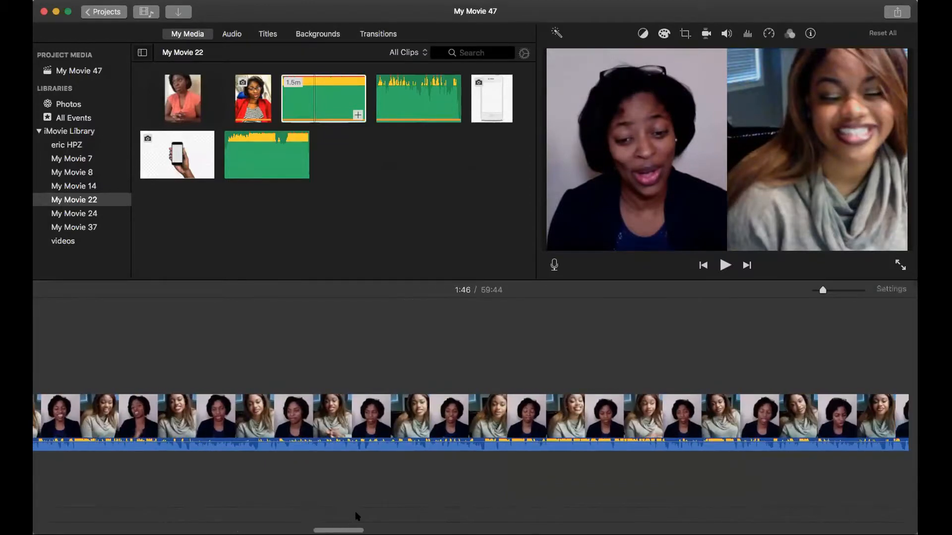
scroll(357, 516, "right", 1)
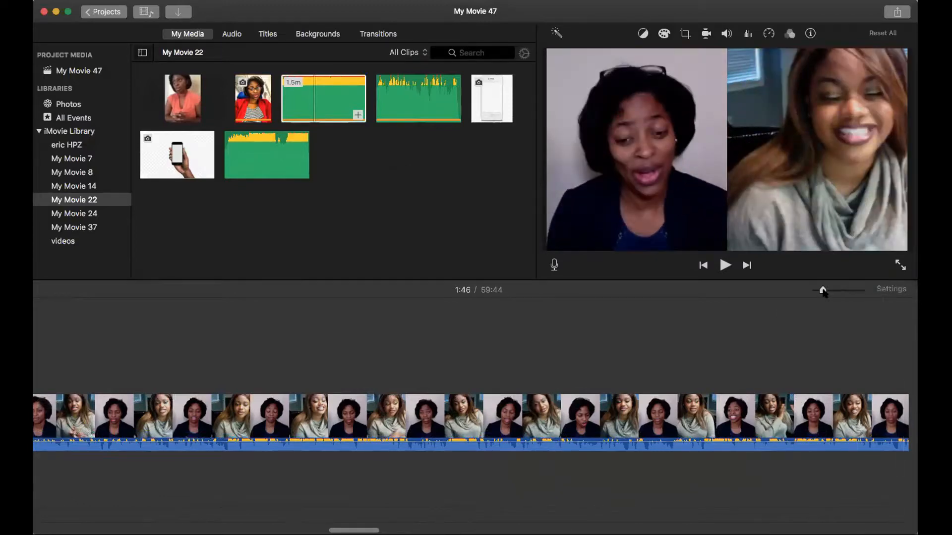
left_click_drag(823, 292, 845, 296)
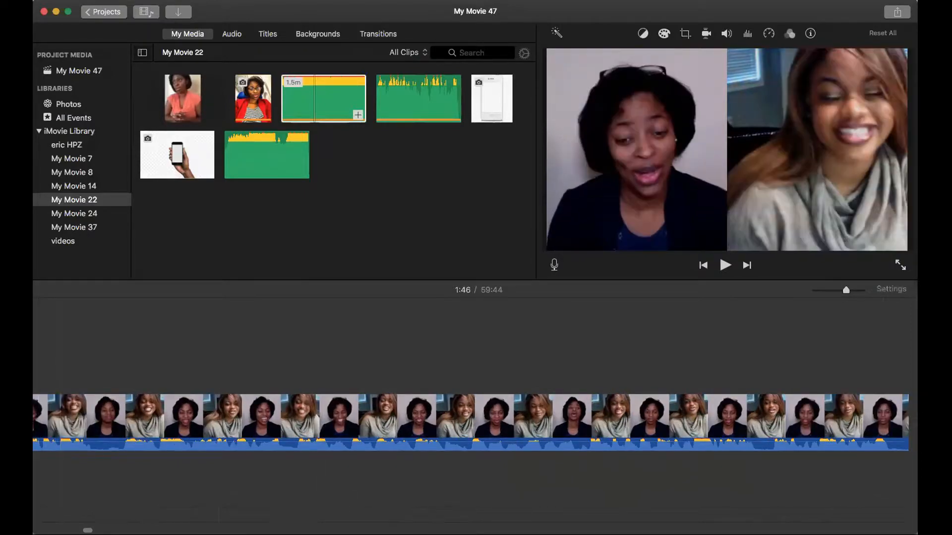
left_click_drag(88, 531, 88, 531)
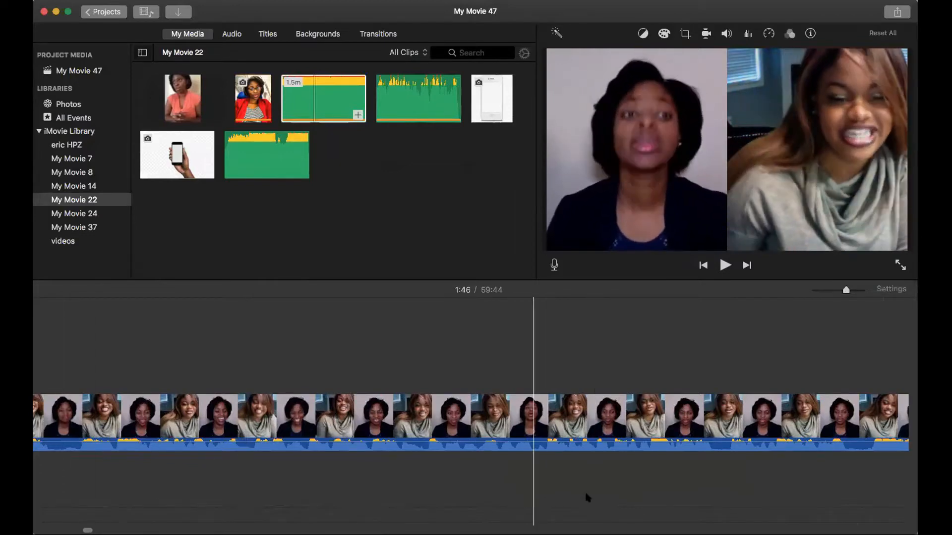
left_click(709, 496)
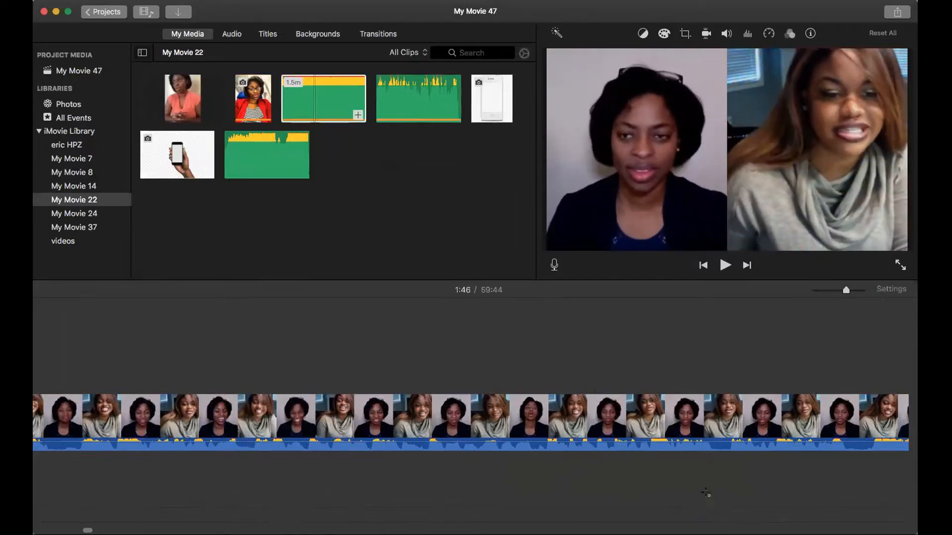
left_click(706, 440)
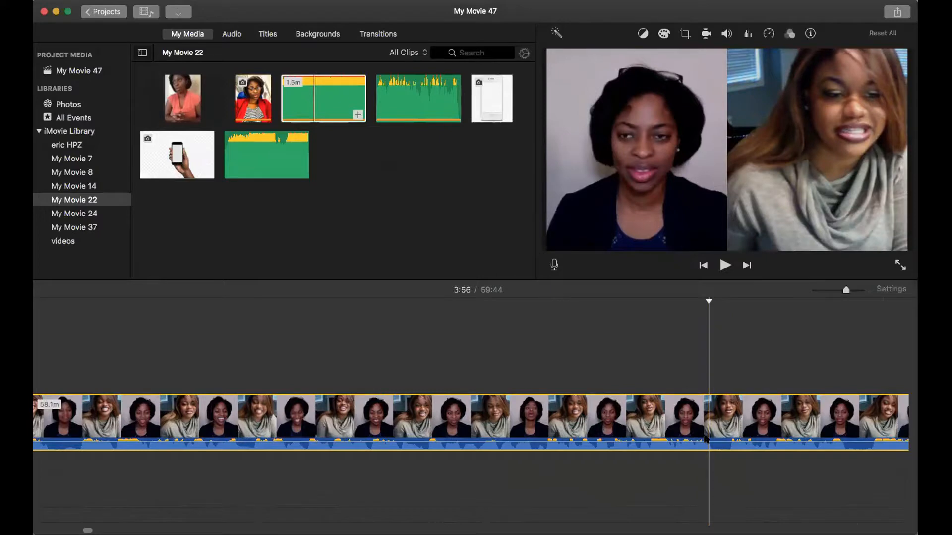
right_click(706, 439)
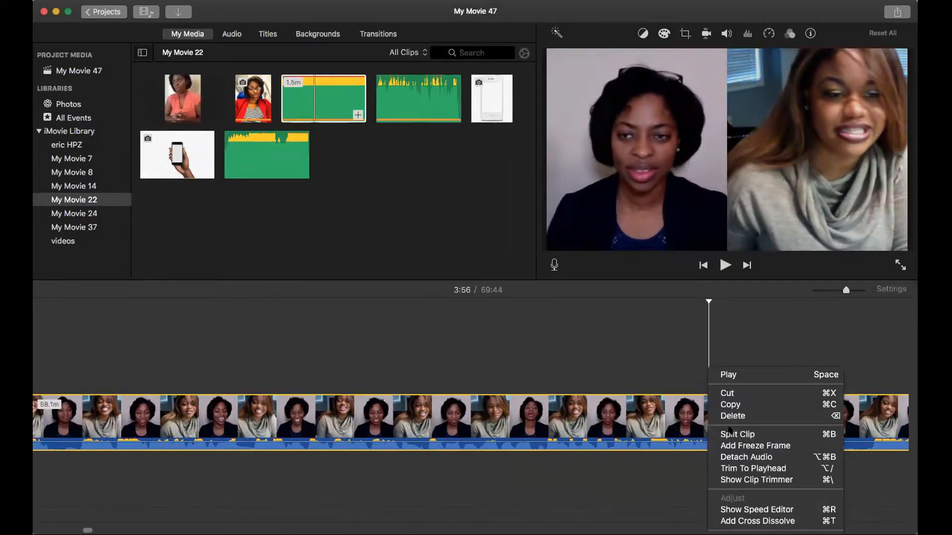
left_click(730, 434)
left_click(732, 432)
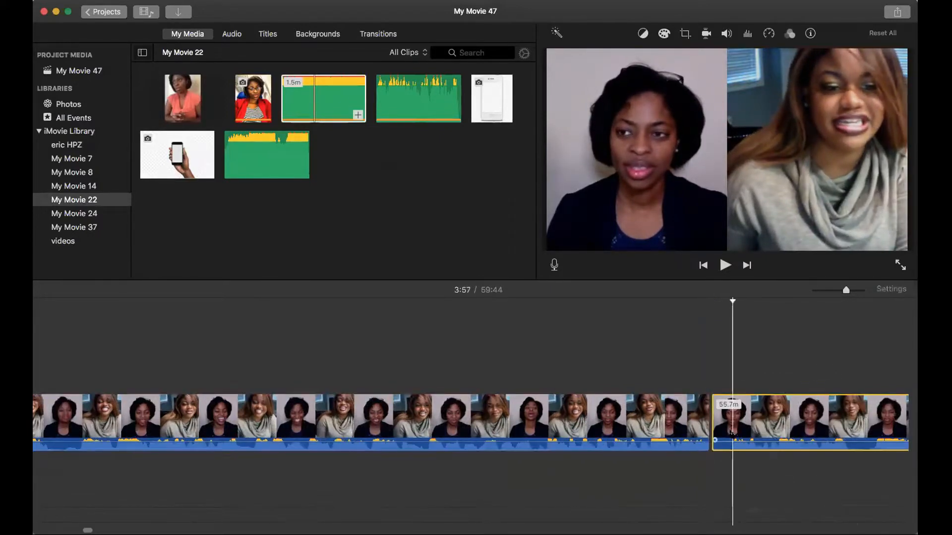
right_click(732, 434)
left_click(744, 434)
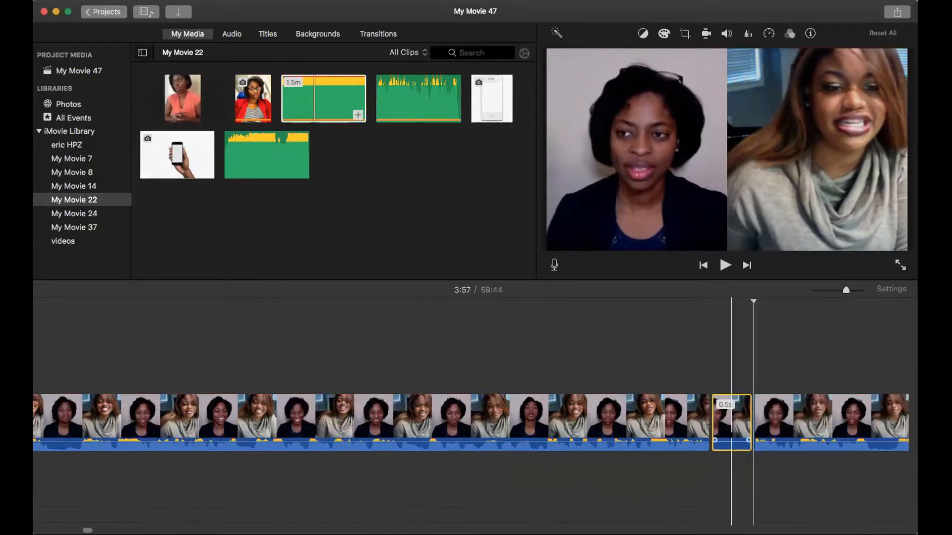
Step: Delete the isolated 0.5-second segment from the interview and play across the cut
right_click(729, 432)
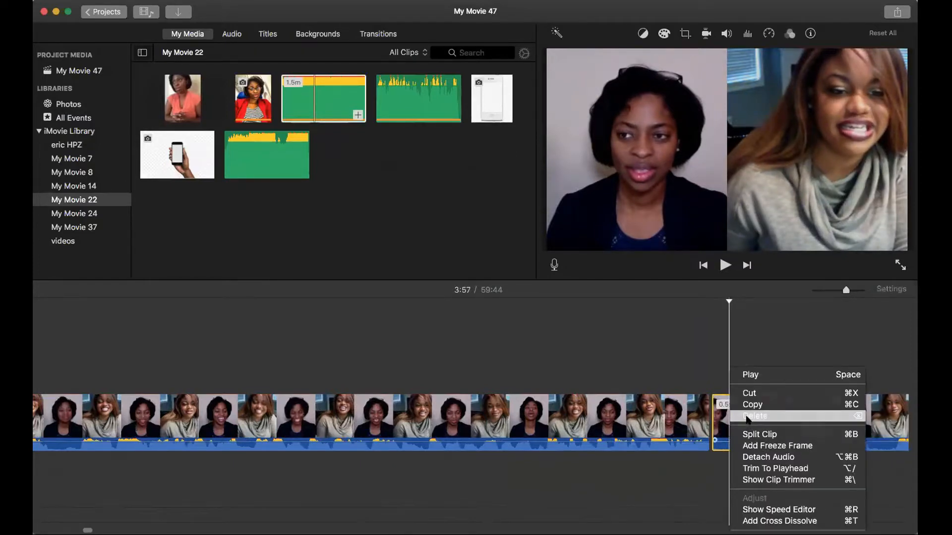
left_click(748, 434)
left_click(667, 422)
key("space")
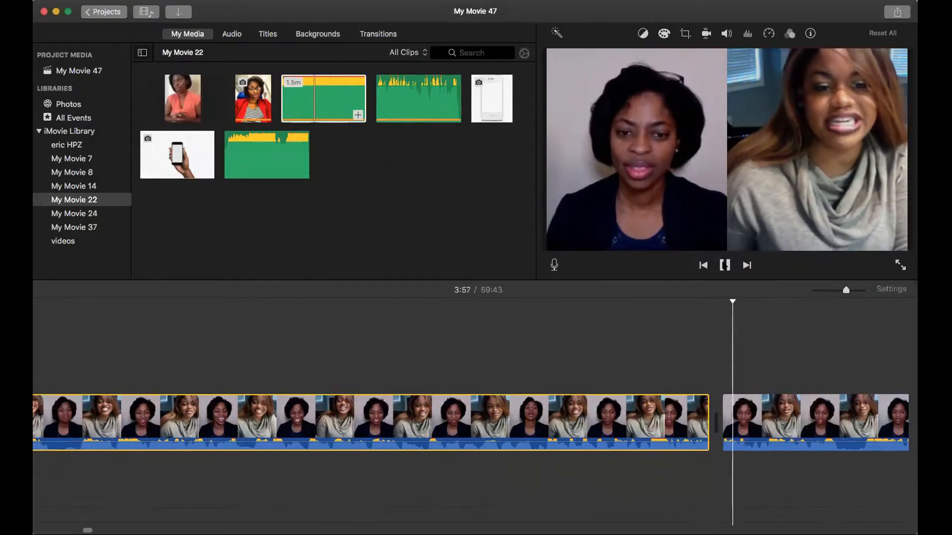
key("space")
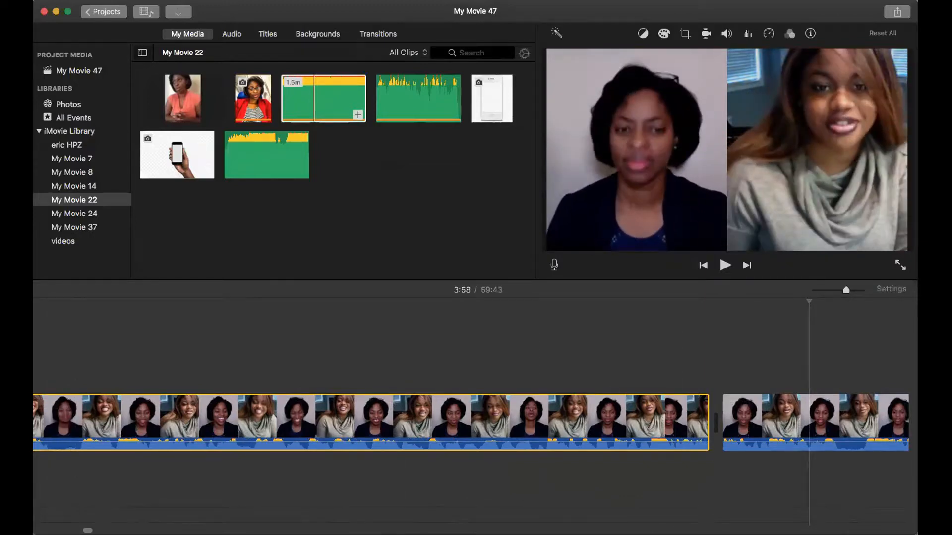
Step: Look over the assembled timeline from the opening photo to the end of the interview until the whole movie is in view
scroll(470, 421, "right", 10)
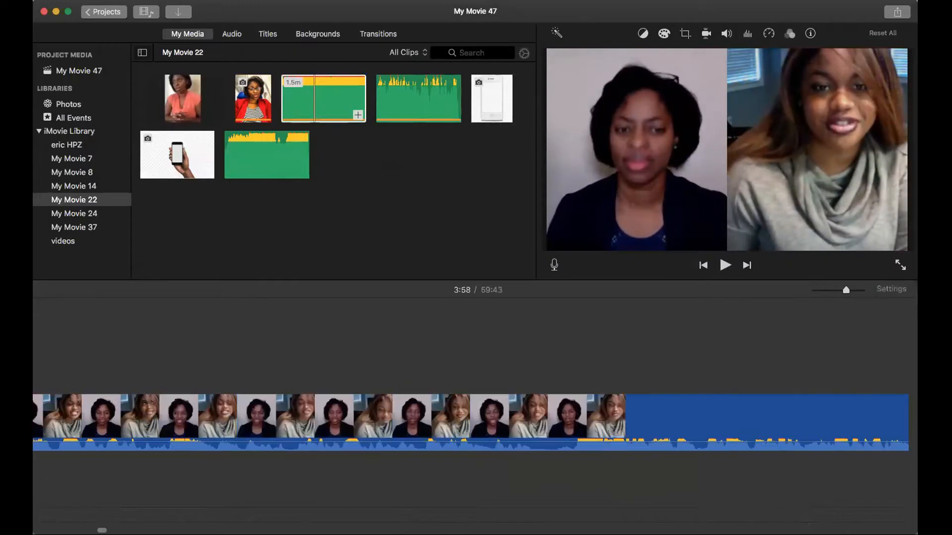
scroll(471, 421, "left", 15)
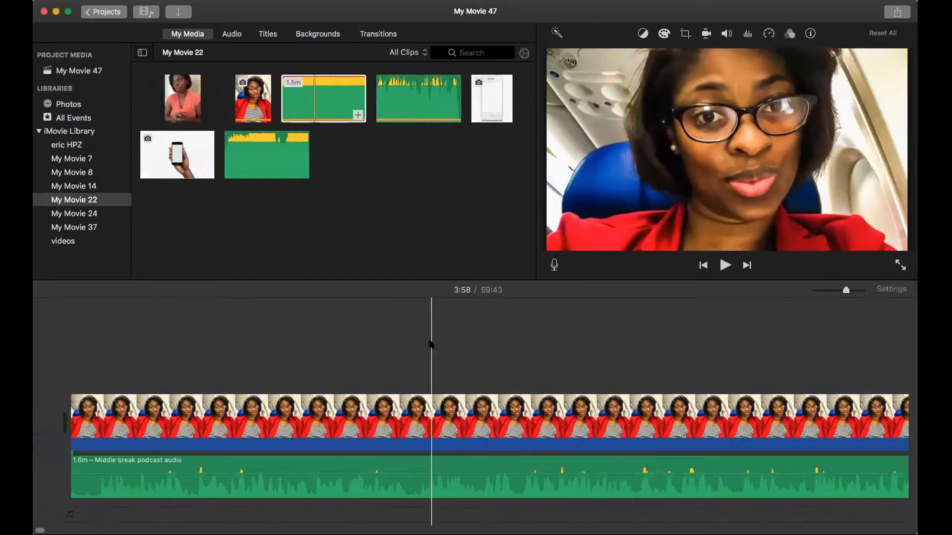
left_click(727, 342)
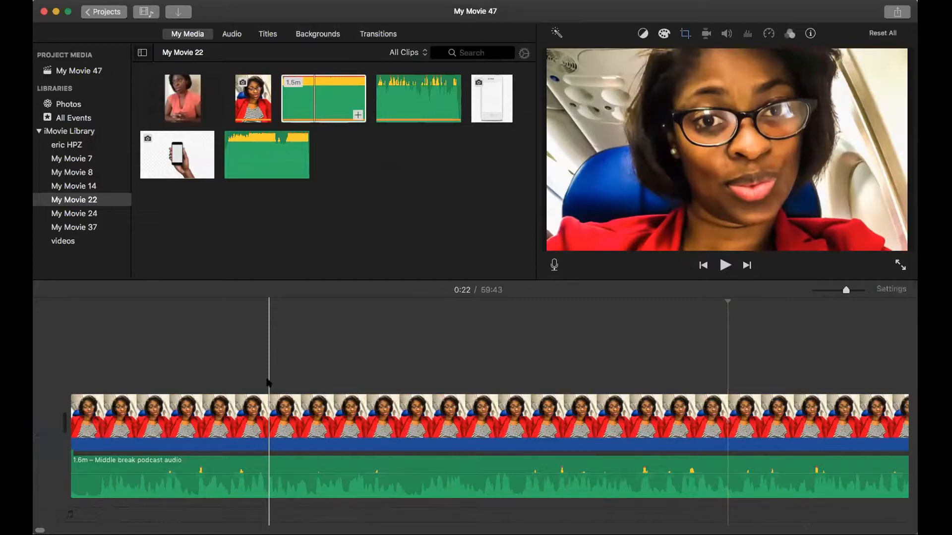
key("Home")
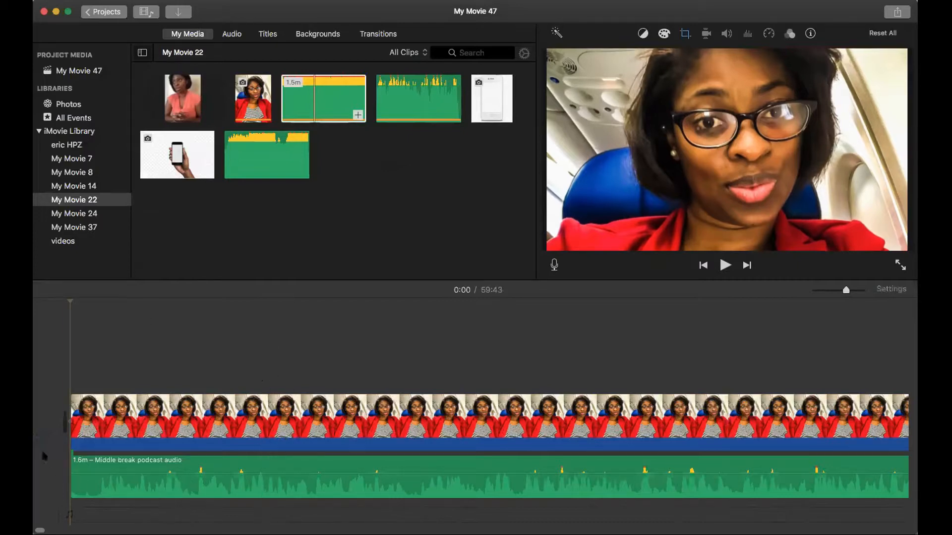
scroll(75, 516, "right", 10)
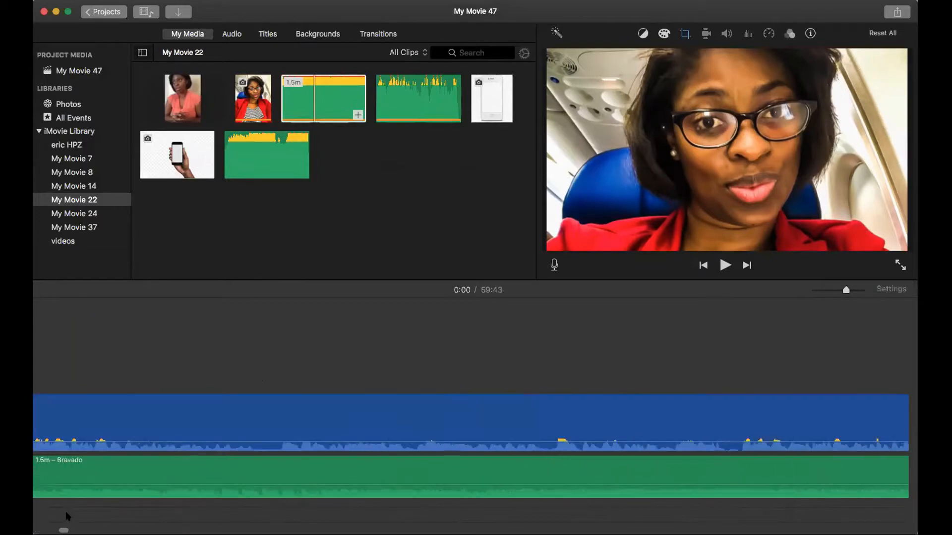
left_click_drag(75, 516, 678, 491)
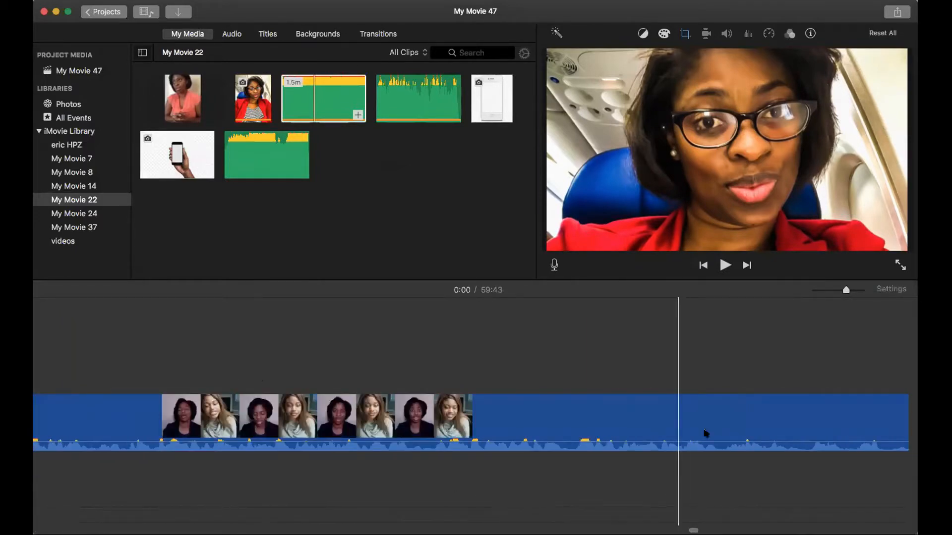
left_click_drag(846, 291, 829, 291)
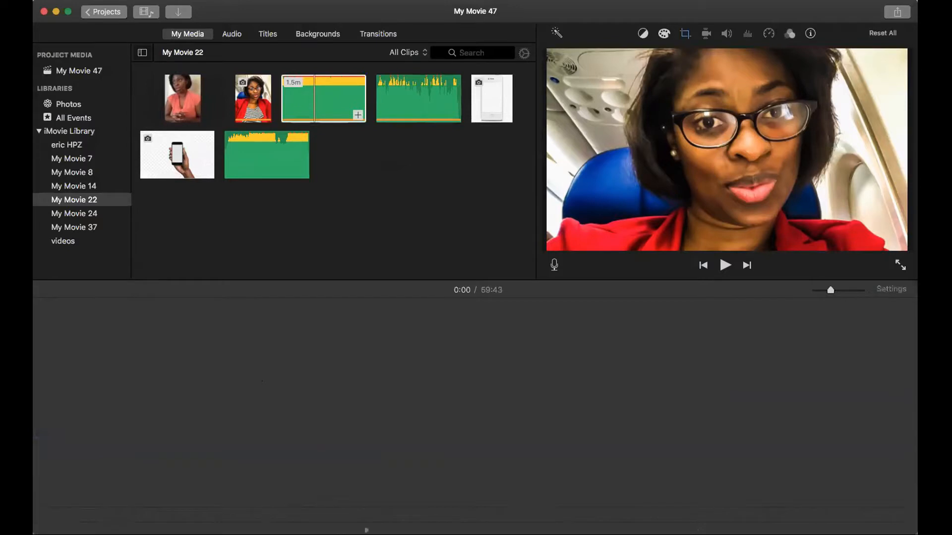
scroll(135, 512, "left", 15)
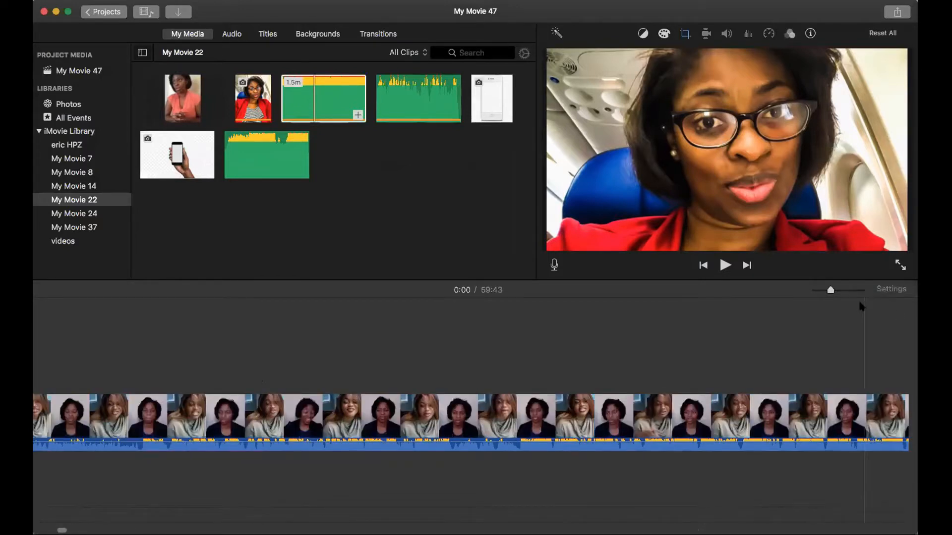
left_click_drag(830, 289, 822, 291)
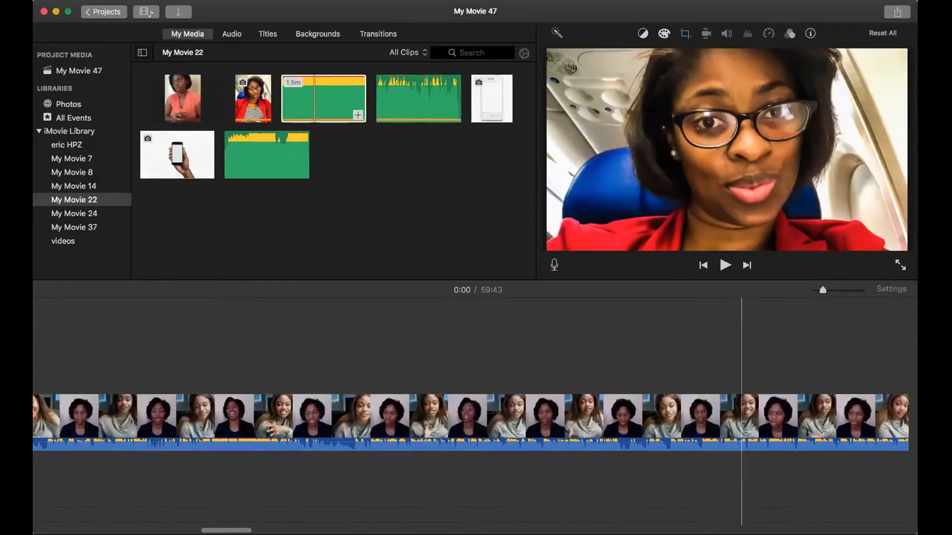
scroll(736, 421, "left", 20)
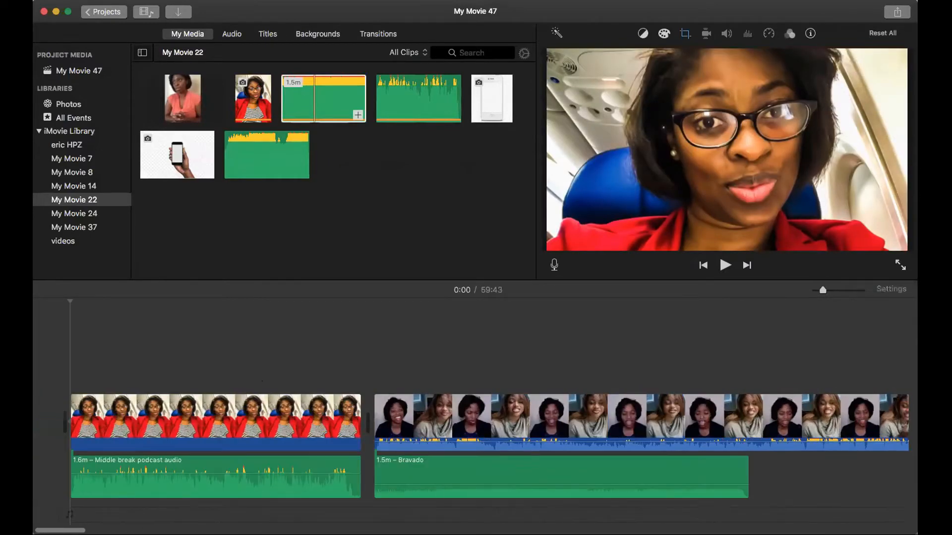
left_click_drag(816, 295, 809, 295)
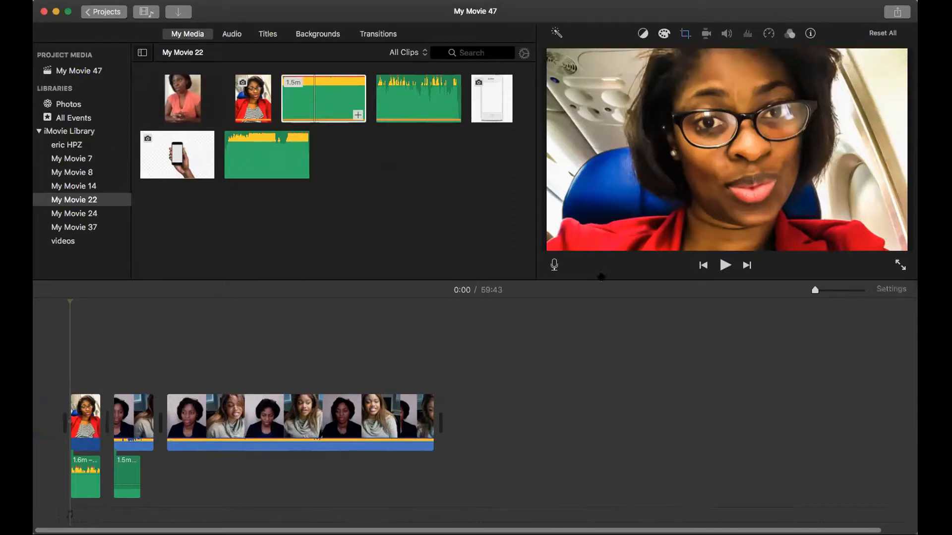
Step: Start exporting the movie as a file and replace its tags with "jawspeaksdigital"
left_click(896, 12)
left_click(891, 137)
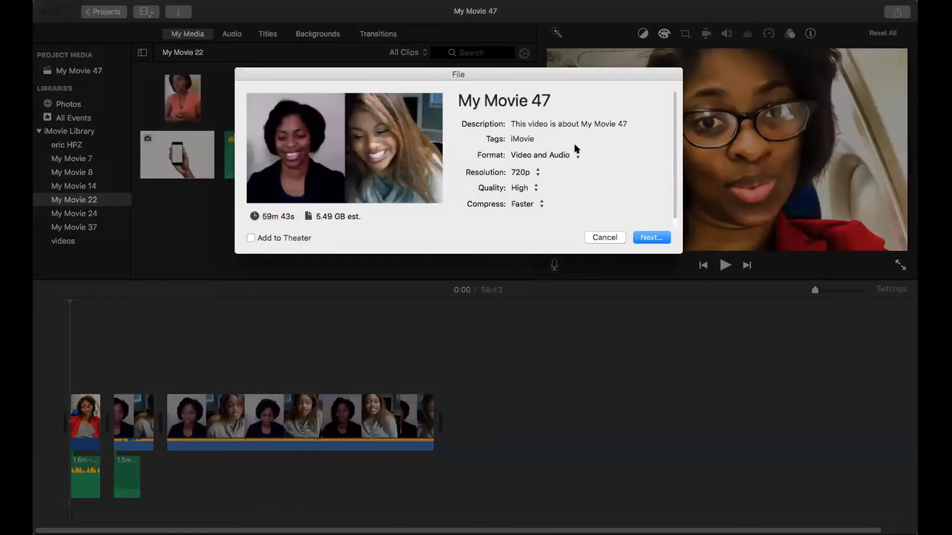
left_click(545, 138)
left_click_drag(544, 139, 505, 139)
key("BackSpace")
type("jawspeaks")
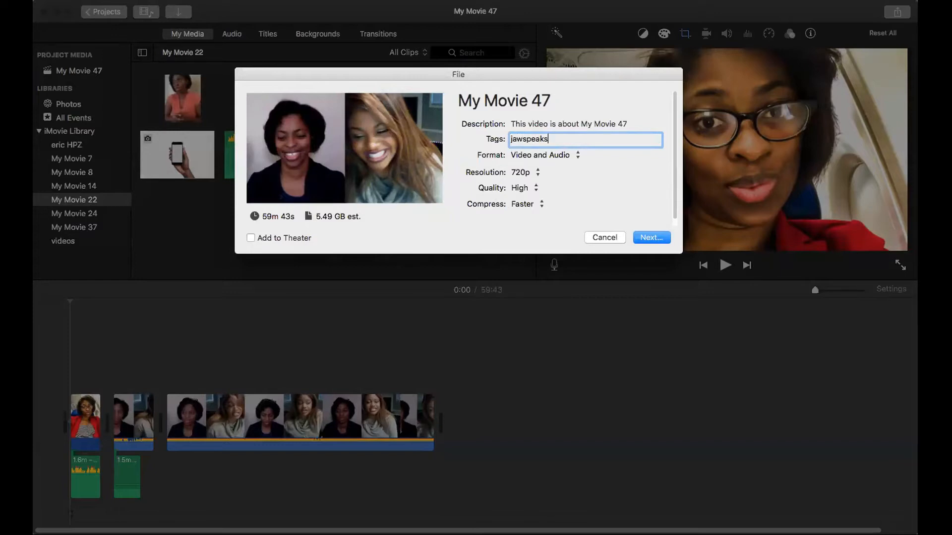
type("digital")
Step: Replace the export title with the guest's first name followed by "interview"
left_click(580, 121)
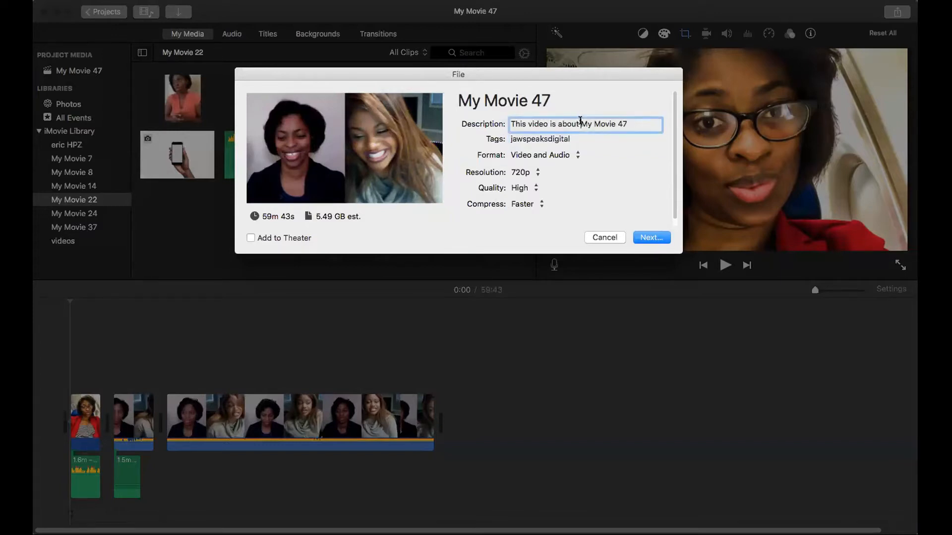
triple_click(580, 121)
left_click(561, 103)
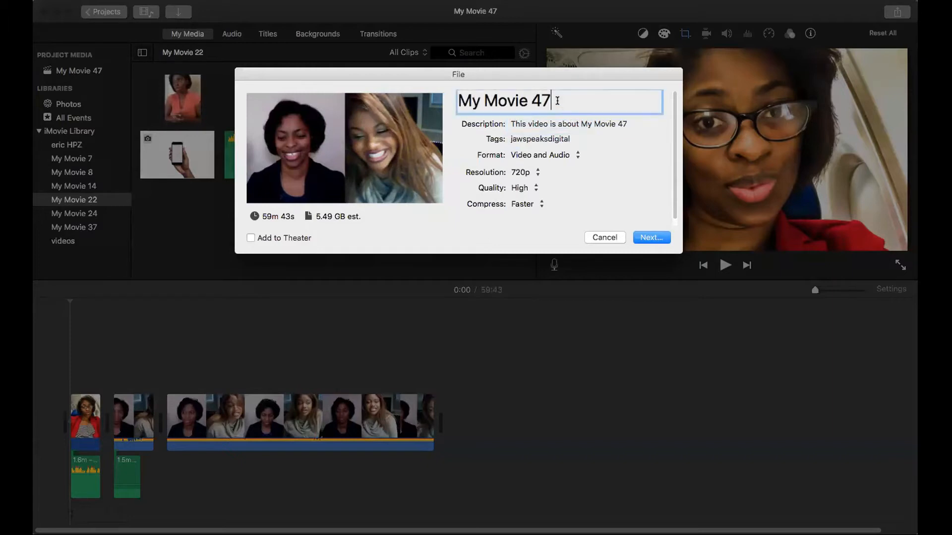
left_click_drag(560, 101, 448, 101)
key("BackSpace")
type("Julia")
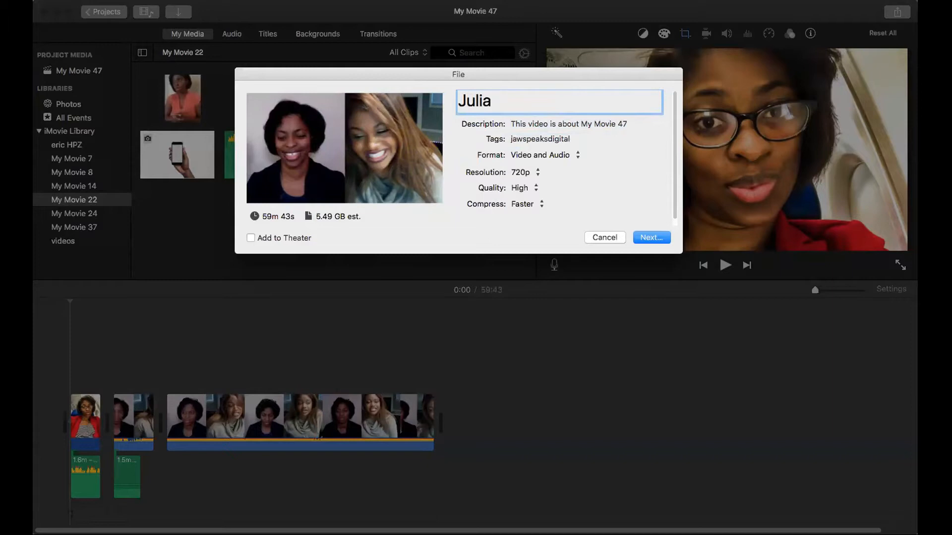
type("interview")
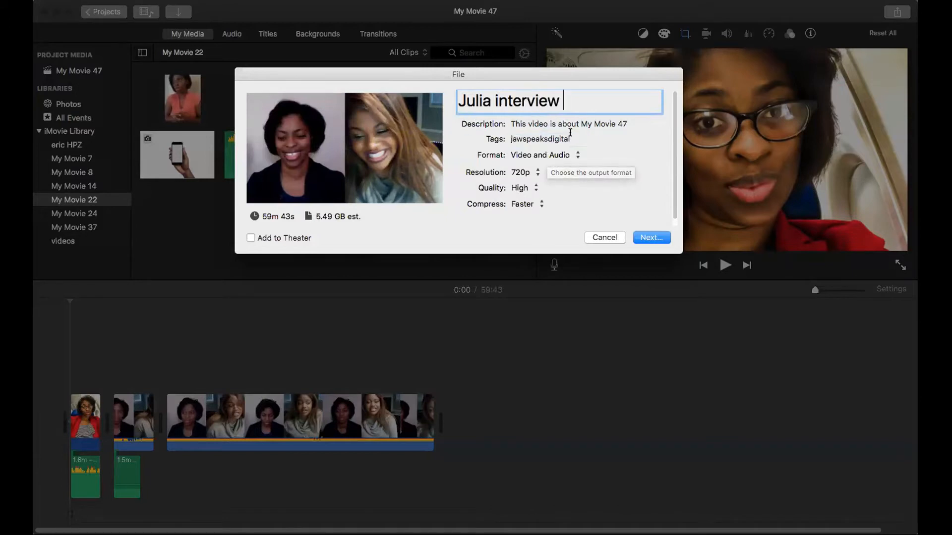
Step: Set the export format to Audio Only and save the interview as an MP3 on the Desktop
left_click(545, 157)
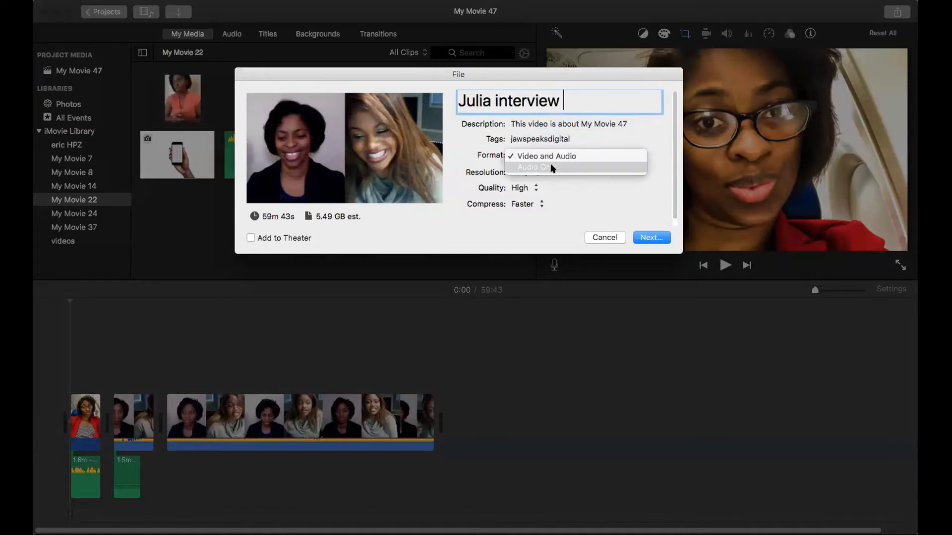
left_click(551, 167)
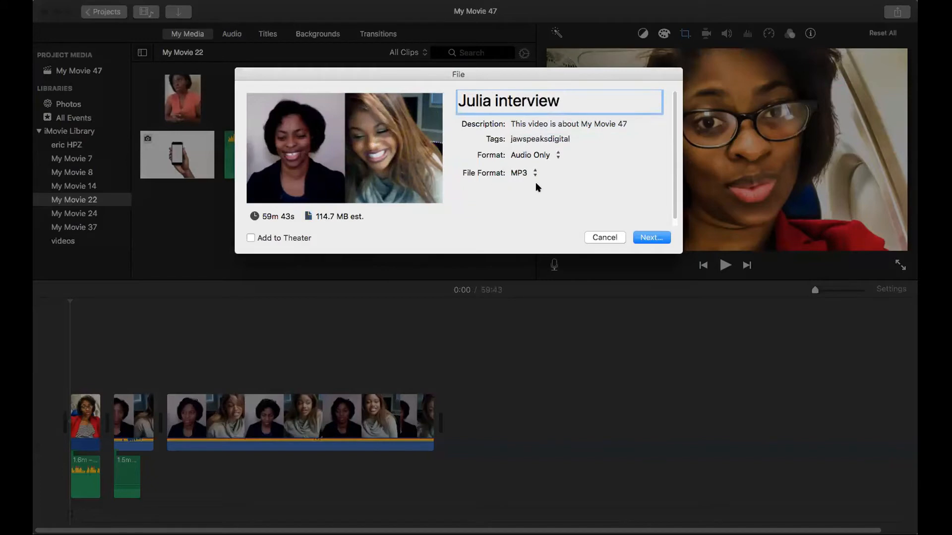
left_click(650, 234)
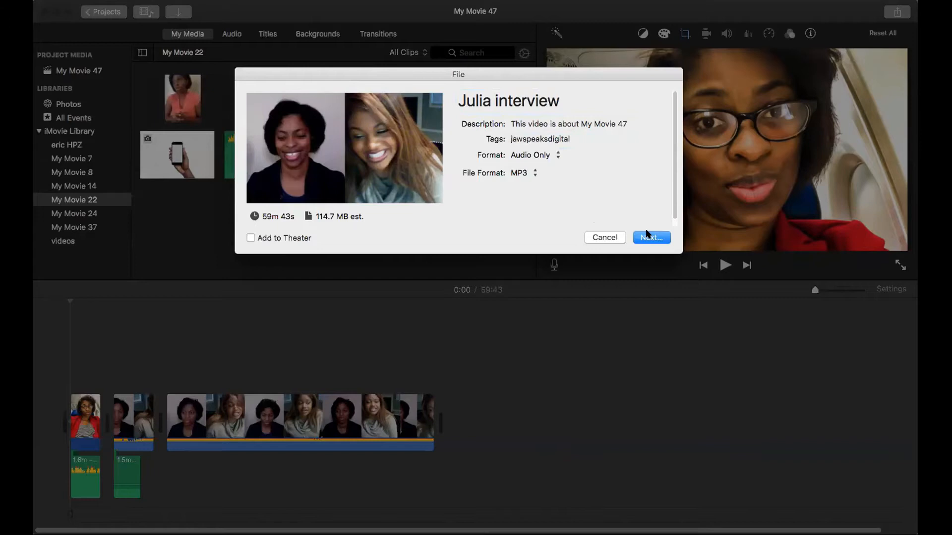
left_click(647, 236)
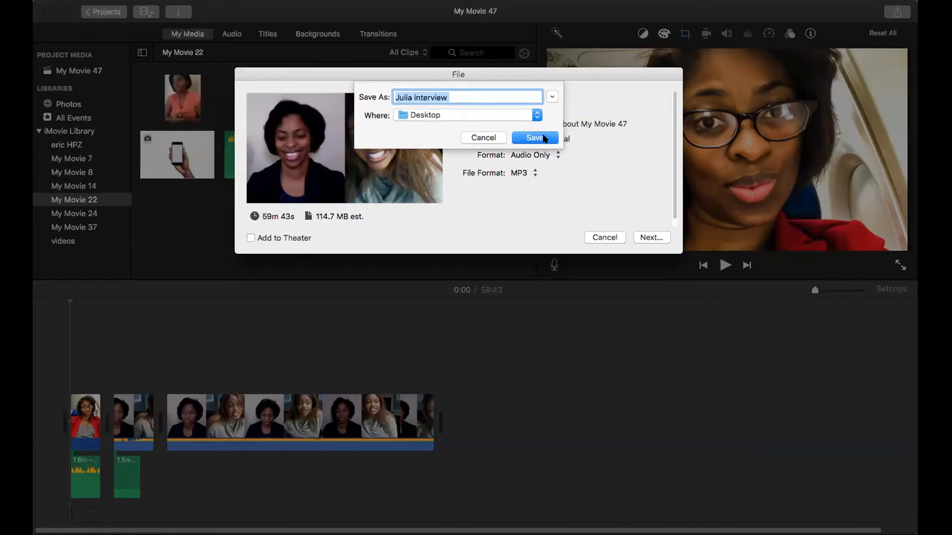
left_click(533, 138)
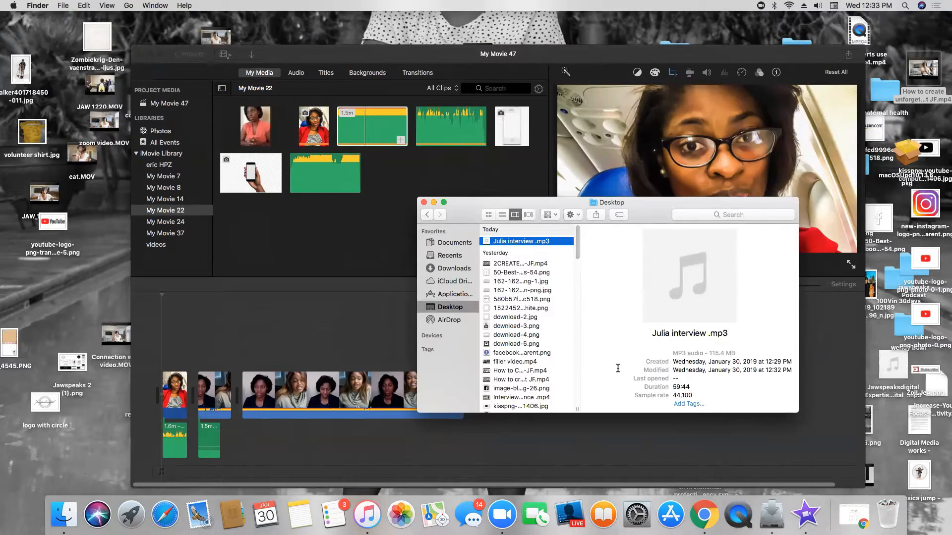
Step: Check the exported interview MP3's preview and file details in the Desktop folder in Finder
left_click(535, 371)
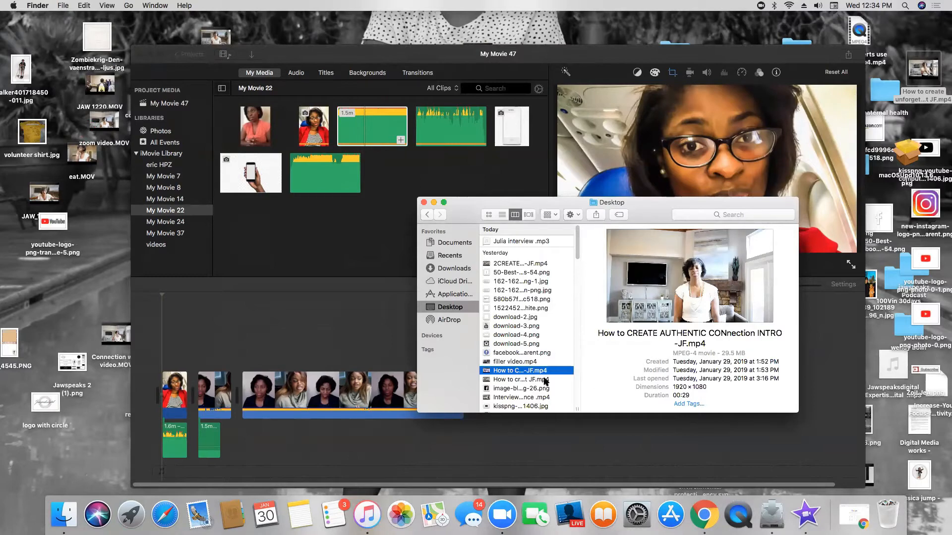
left_click(537, 243)
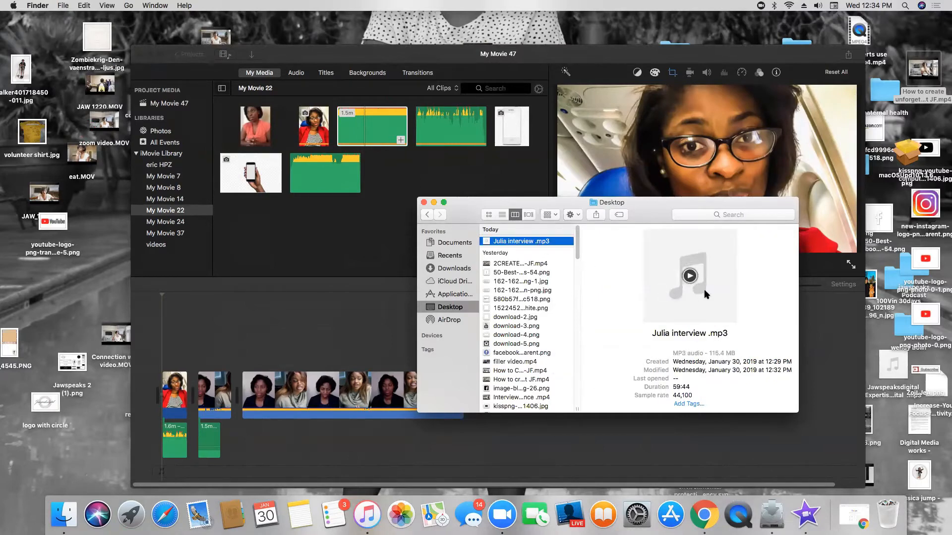